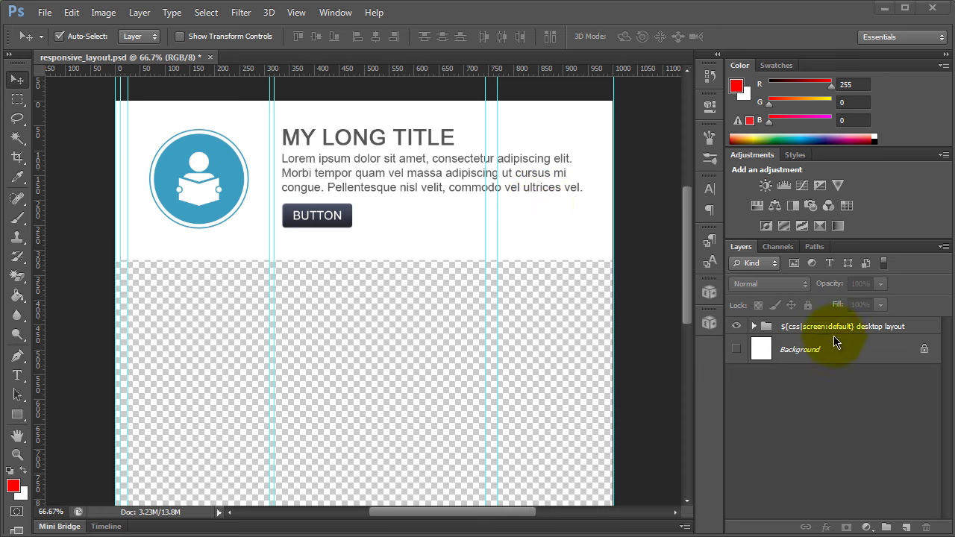
Duplicate the desktop layout group from its layer context menu.
{"action": "left_click", "coordinate": [861, 331]}
{"action": "right_click", "coordinate": [873, 330]}
{"action": "left_click", "coordinate": [927, 361]}
Name the duplicate '${css|screen:750} table layout' and confirm.
{"action": "left_click", "coordinate": [639, 261]}
{"action": "left_click", "coordinate": [698, 263]}
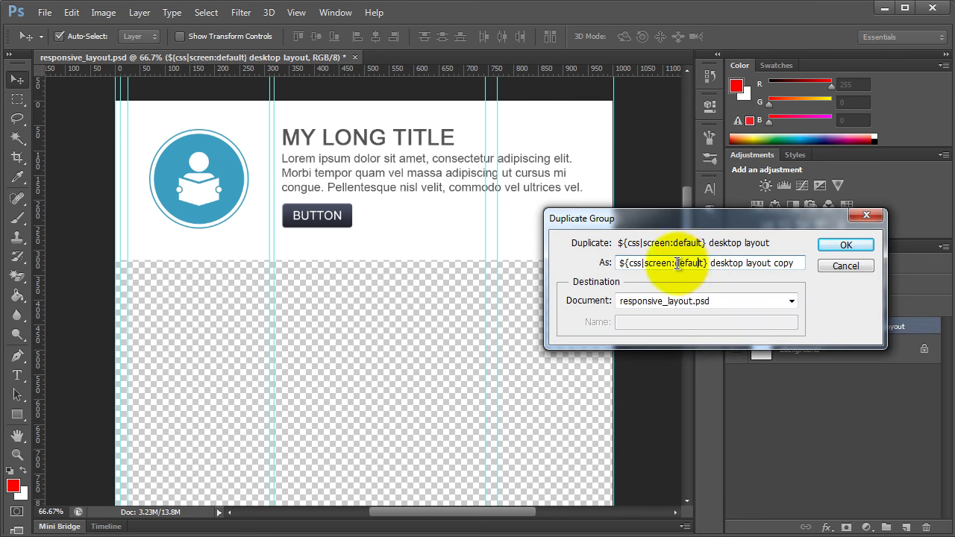
{"action": "left_click_drag", "start_coordinate": [677, 262], "coordinate": [706, 263]}
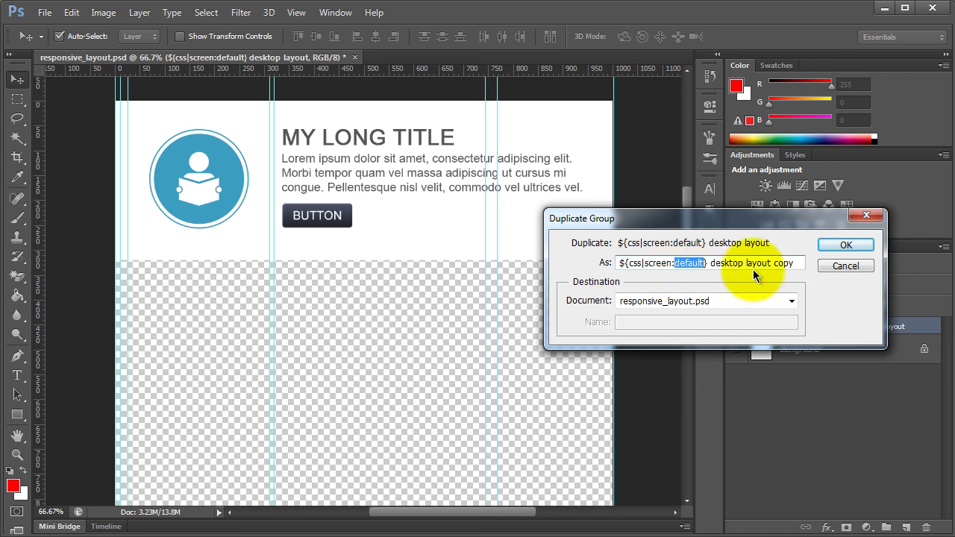
{"action": "type", "text": "750"}
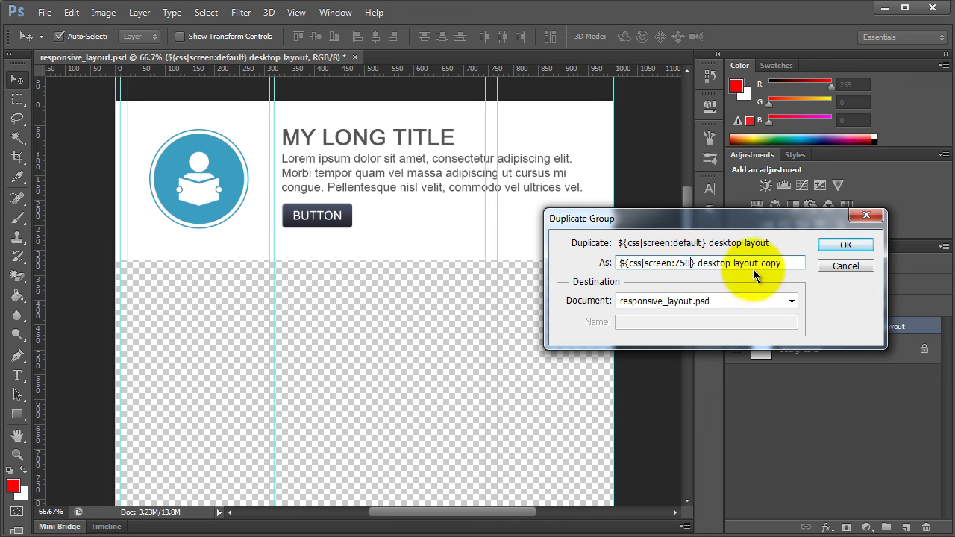
{"action": "key", "text": "shift+End"}
{"action": "key", "text": "End"}
{"action": "key", "text": "BackSpace"}
{"action": "key", "text": "BackSpace"}
{"action": "key", "text": "BackSpace"}
{"action": "key", "text": "BackSpace"}
{"action": "key", "text": "BackSpace"}
{"action": "key", "text": "ctrl+shift+Left"}
{"action": "type", "text": "TAB"}
{"action": "key", "text": "BackSpace"}
{"action": "key", "text": "BackSpace"}
{"action": "key", "text": "BackSpace"}
{"action": "type", "text": "table"}
{"action": "key", "text": "Return"}
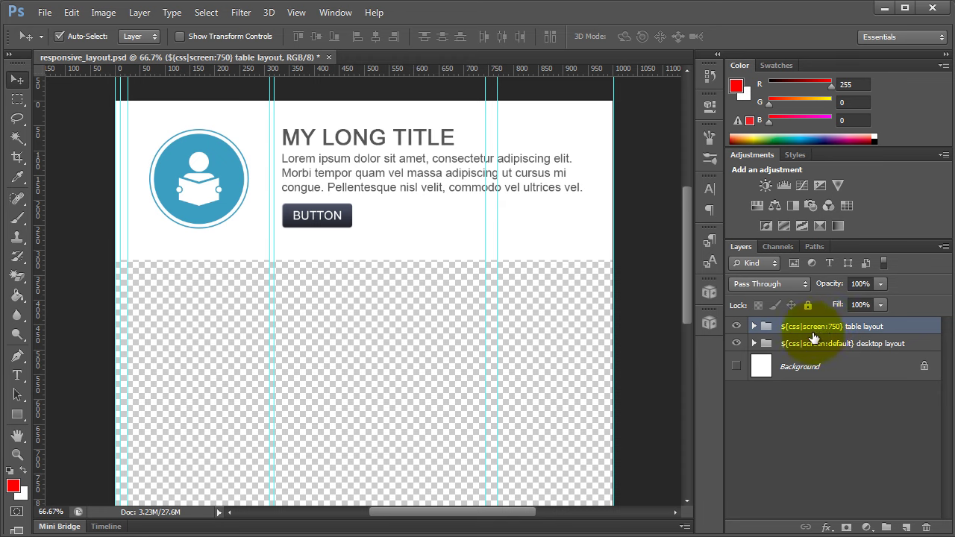
Move the table layout group below desktop layout and select its bg layer on the canvas.
{"action": "left_click", "coordinate": [848, 346]}
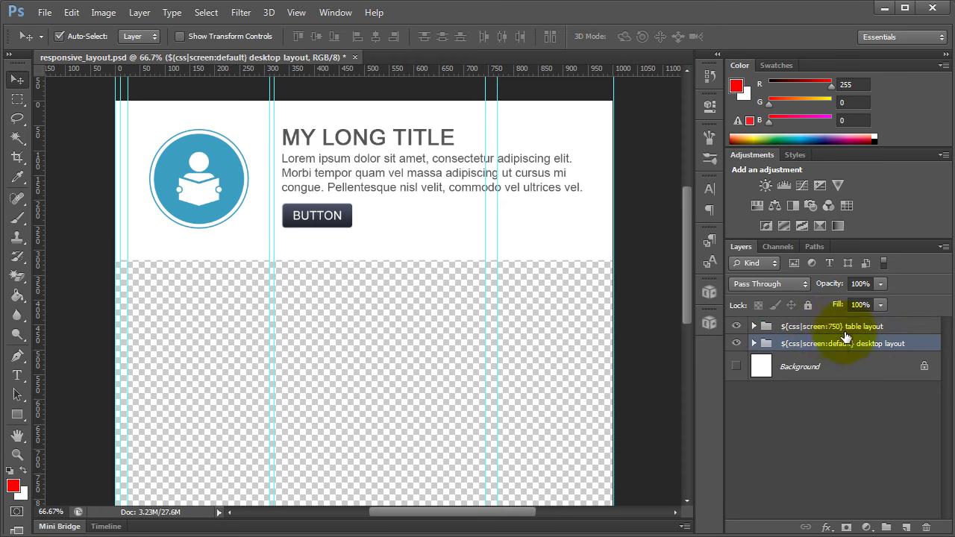
{"action": "left_click", "coordinate": [819, 327]}
{"action": "left_click_drag", "start_coordinate": [835, 329], "coordinate": [836, 354]}
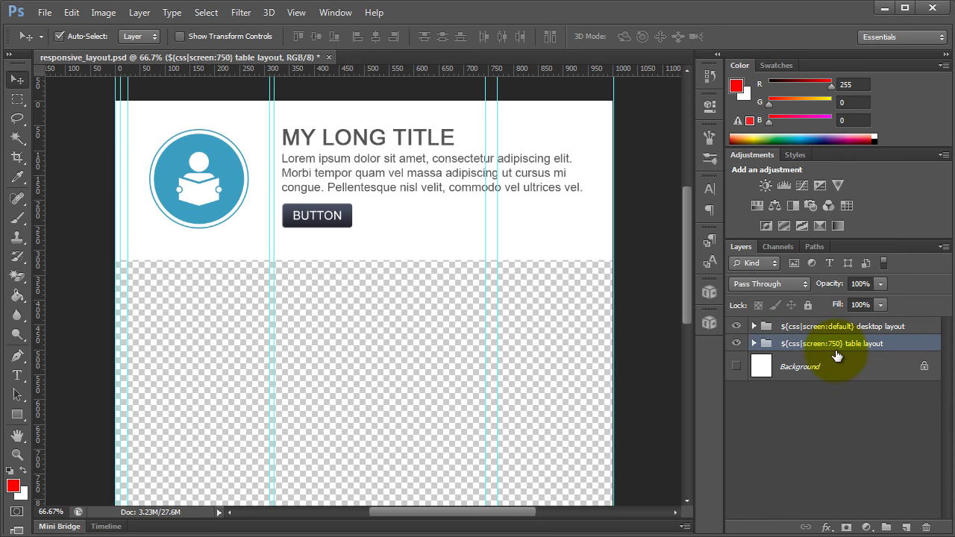
{"action": "left_click", "coordinate": [841, 329]}
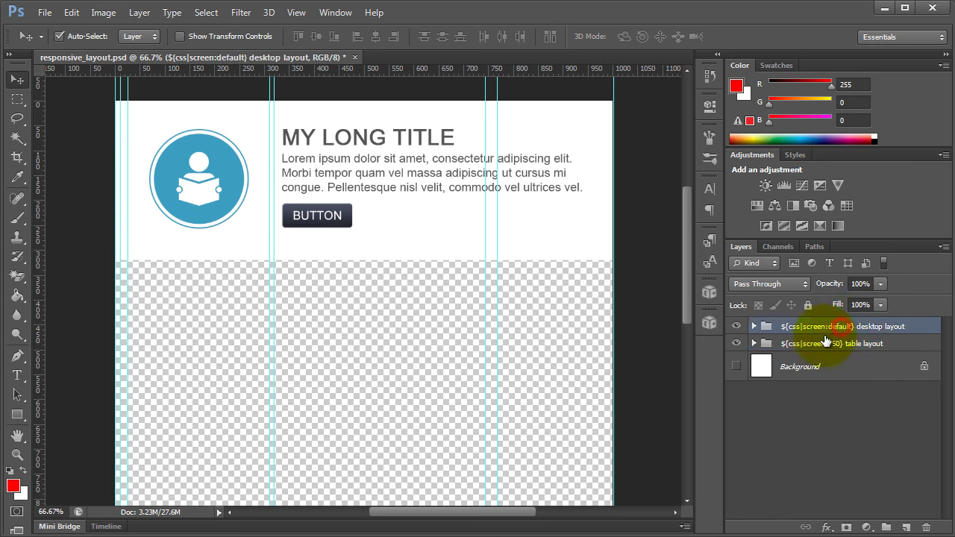
{"action": "left_click", "coordinate": [847, 345]}
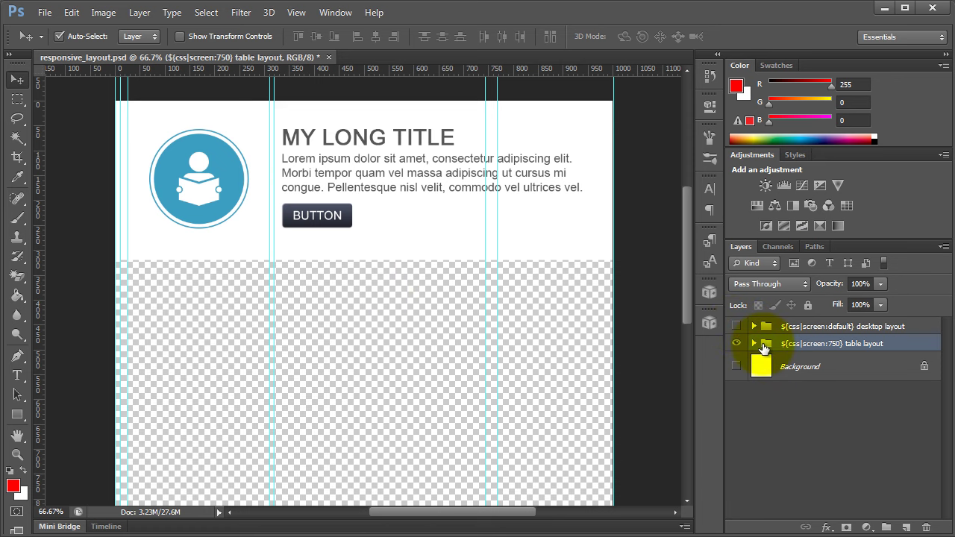
{"action": "left_click", "coordinate": [407, 246]}
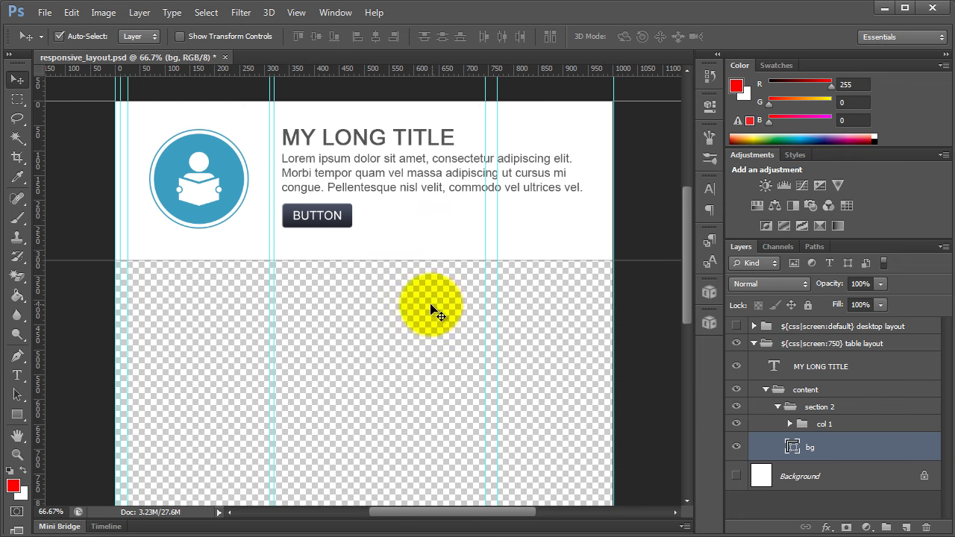
Turn off Auto-Select, drag button copy 6 down 63 px, and add a vertical guide near 758 px.
{"action": "left_click", "coordinate": [422, 182]}
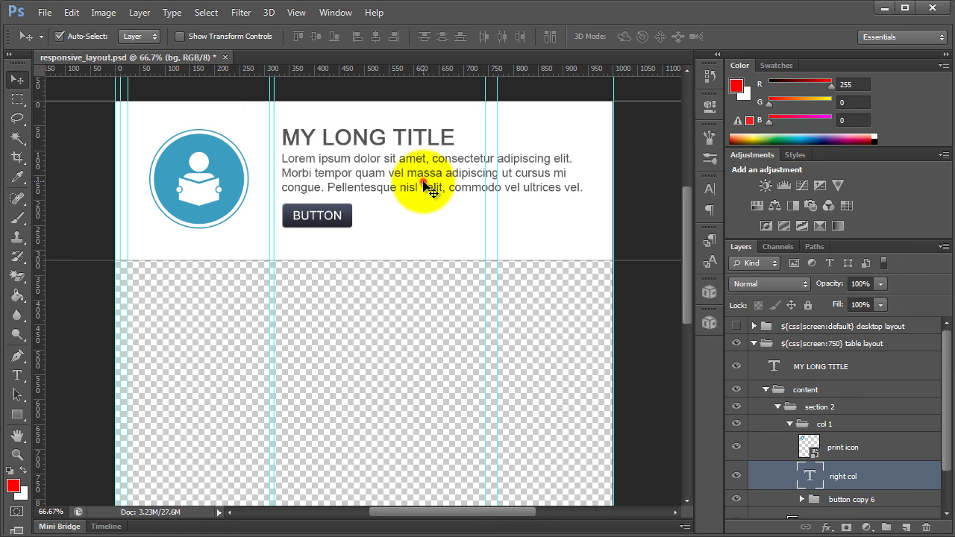
{"action": "left_click", "coordinate": [333, 228]}
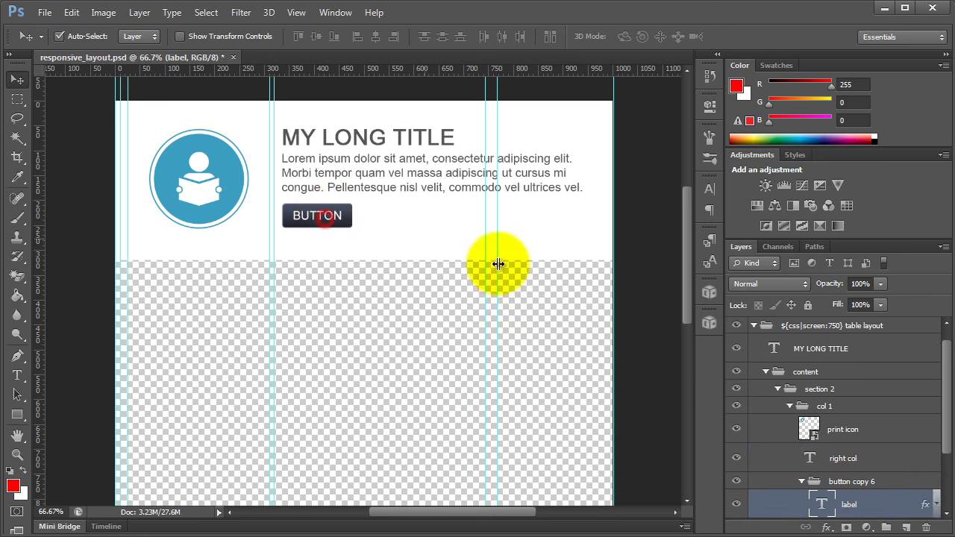
{"action": "left_click", "coordinate": [878, 495]}
{"action": "left_click", "coordinate": [59, 36]}
{"action": "left_click_drag", "start_coordinate": [317, 223], "coordinate": [319, 281]}
{"action": "left_click_drag", "start_coordinate": [489, 75], "coordinate": [489, 193]}
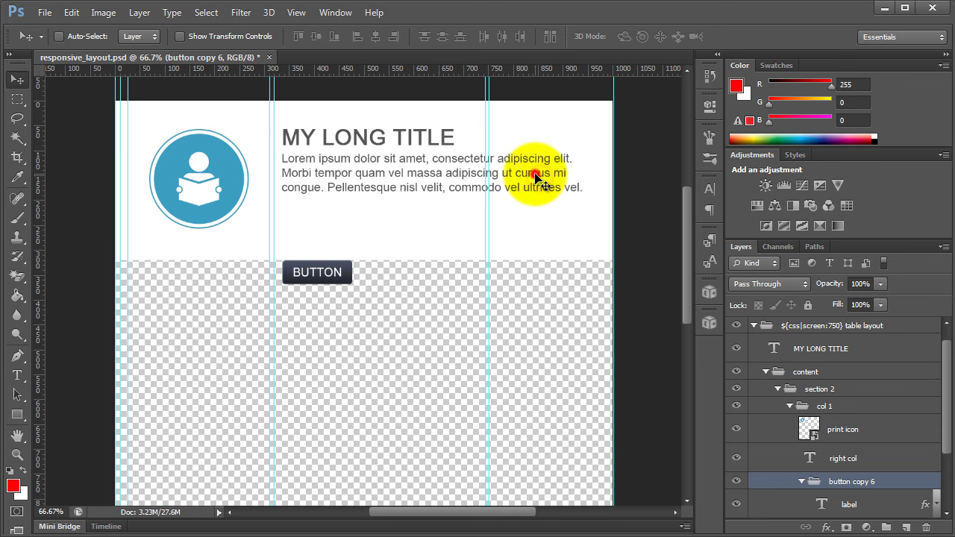
Free-transform the right col paragraph text down to about 63% and commit.
{"action": "key", "text": "t"}
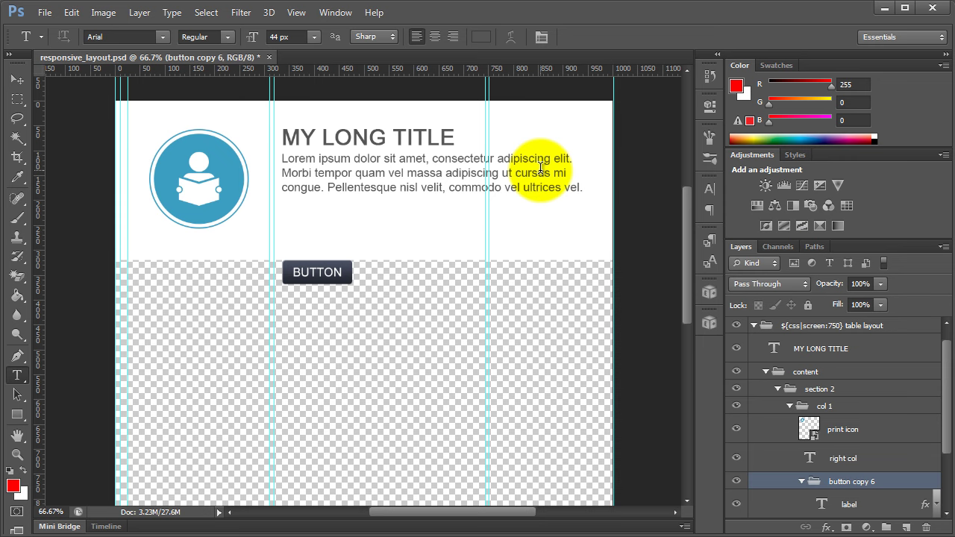
{"action": "key", "text": "v"}
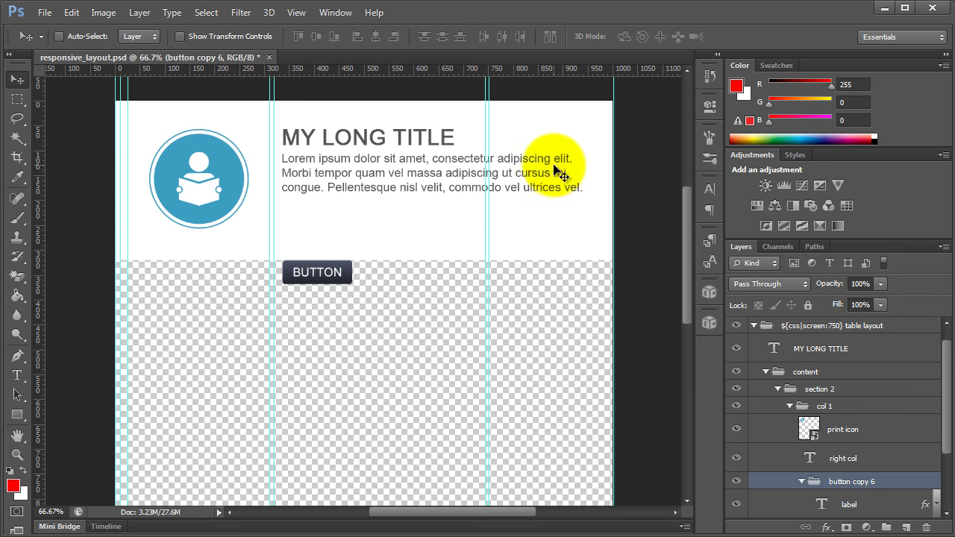
{"action": "key", "text": "ctrl+t"}
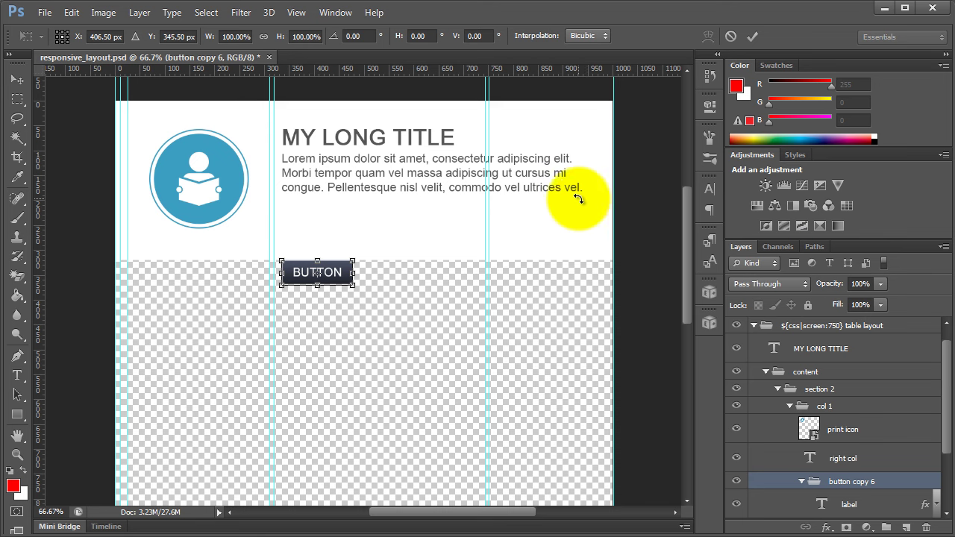
{"action": "key", "text": "Escape"}
{"action": "left_click", "coordinate": [60, 36]}
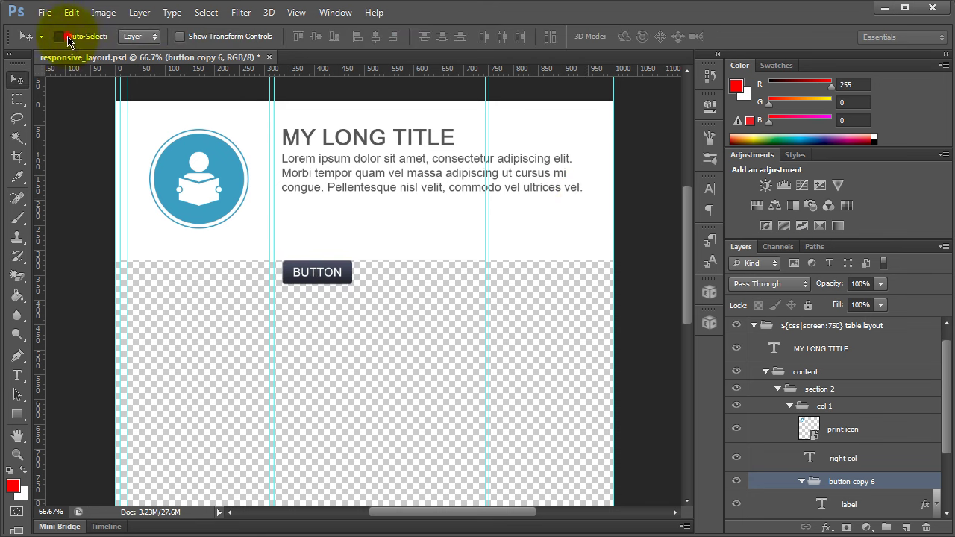
{"action": "left_click", "coordinate": [459, 189]}
{"action": "key", "text": "ctrl+t"}
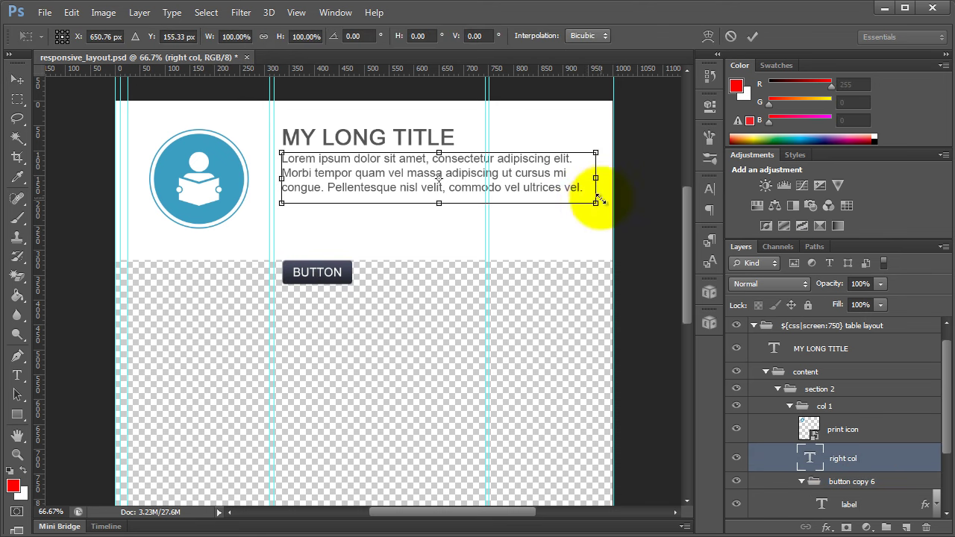
{"action": "left_click_drag", "start_coordinate": [593, 203], "coordinate": [469, 214]}
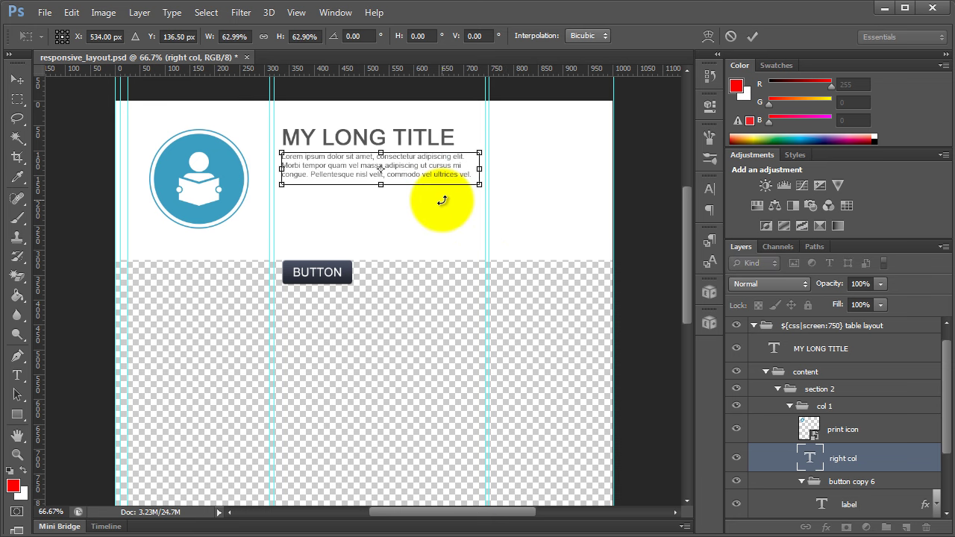
{"action": "key", "text": "Return"}
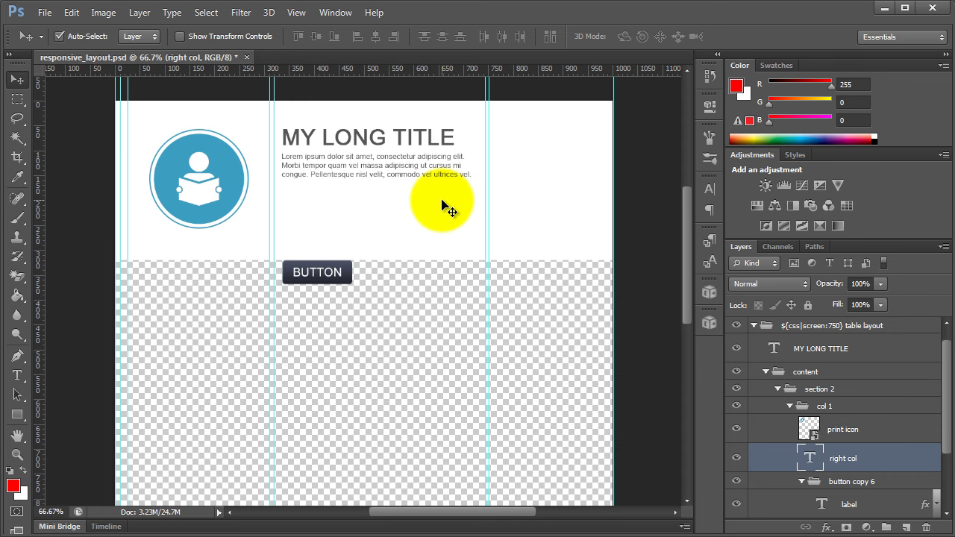
Undo the scale and narrow the paragraph's text box to about 392 px to fit the column.
{"action": "key", "text": "ctrl+z"}
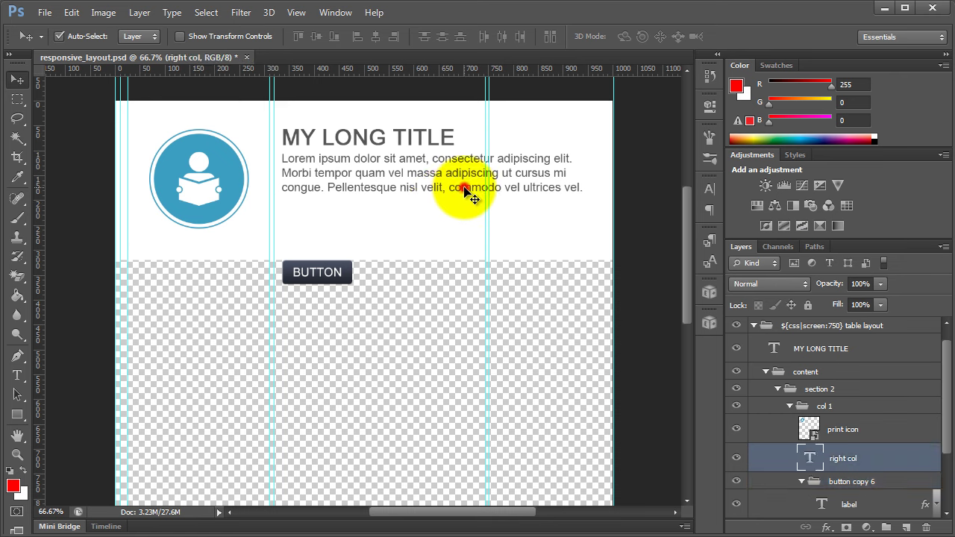
{"action": "key", "text": "t"}
{"action": "left_click", "coordinate": [468, 173]}
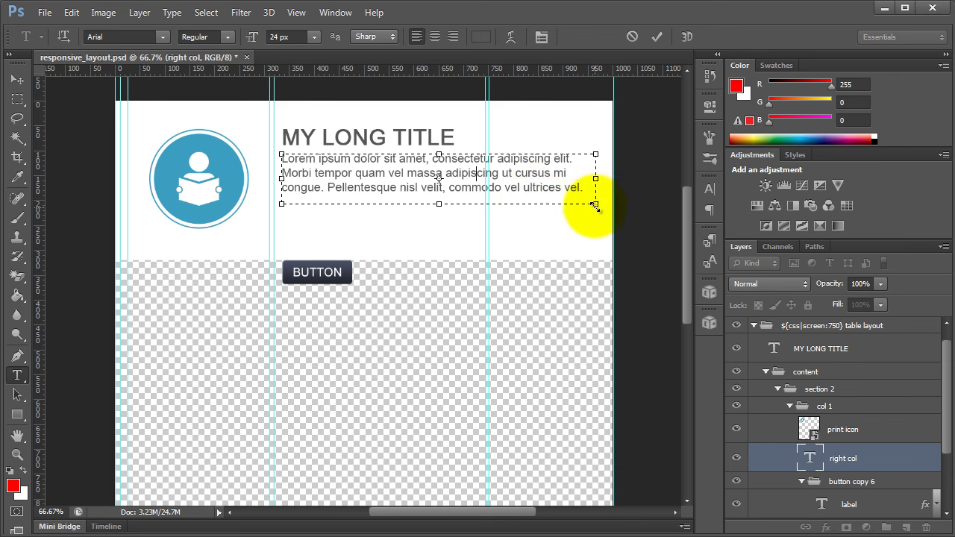
{"action": "left_click_drag", "start_coordinate": [594, 206], "coordinate": [478, 234]}
{"action": "key", "text": "ctrl+Return"}
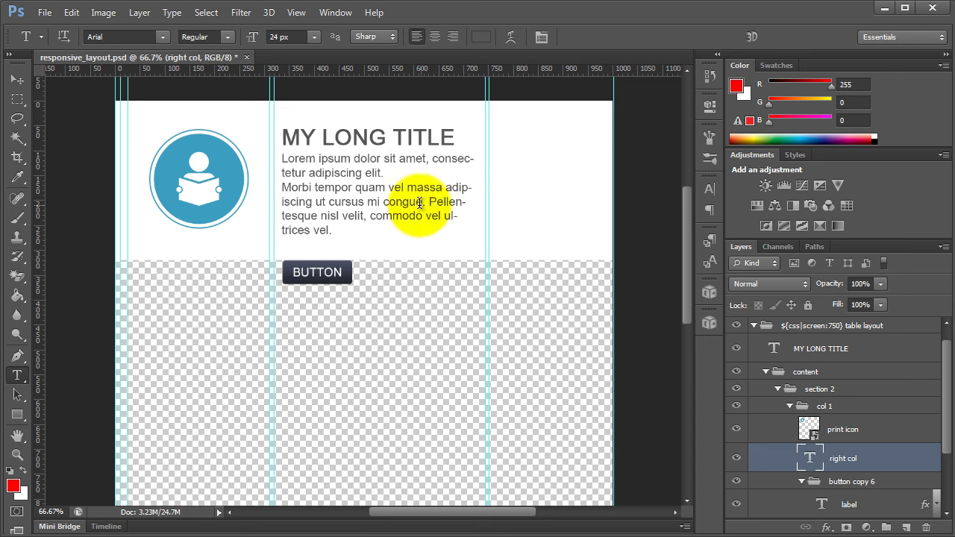
{"action": "key", "text": "v"}
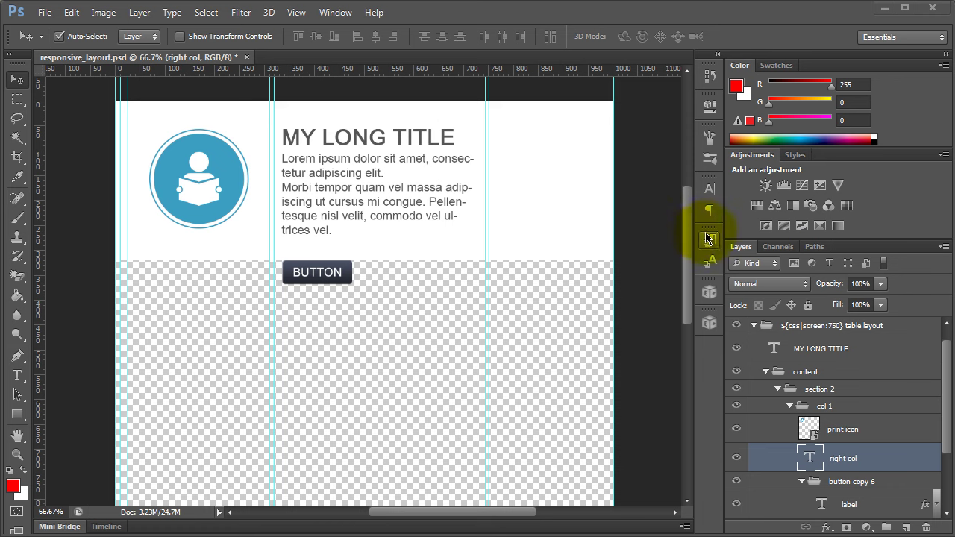
Turn off hyphenation for the right col paragraph, then close the floating Character panel.
{"action": "left_click", "coordinate": [709, 191]}
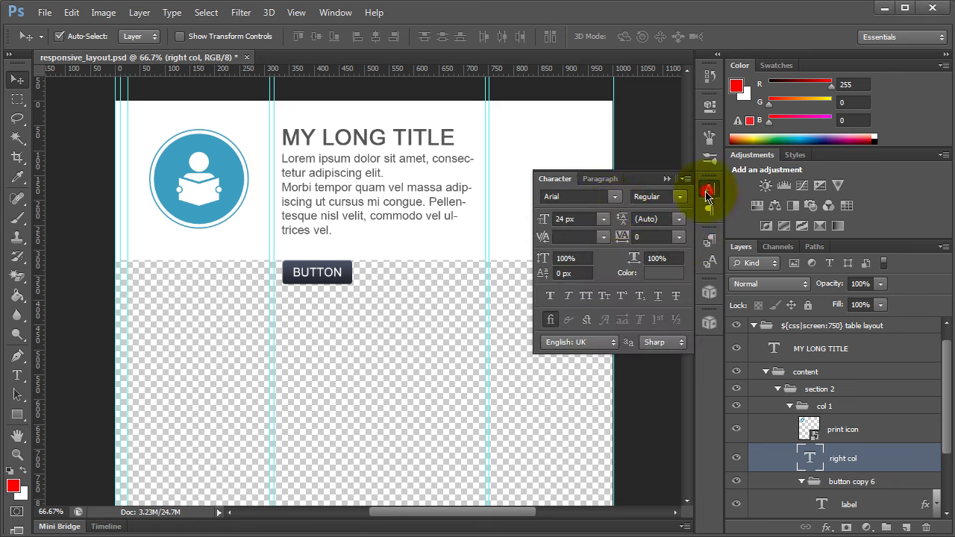
{"action": "left_click", "coordinate": [601, 179]}
{"action": "left_click", "coordinate": [553, 282]}
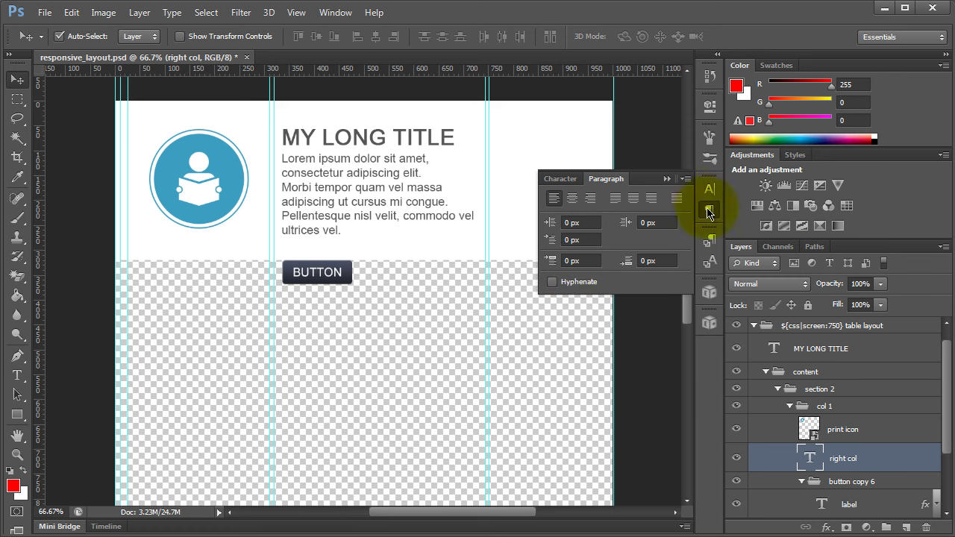
{"action": "left_click", "coordinate": [560, 179]}
{"action": "left_click", "coordinate": [638, 132]}
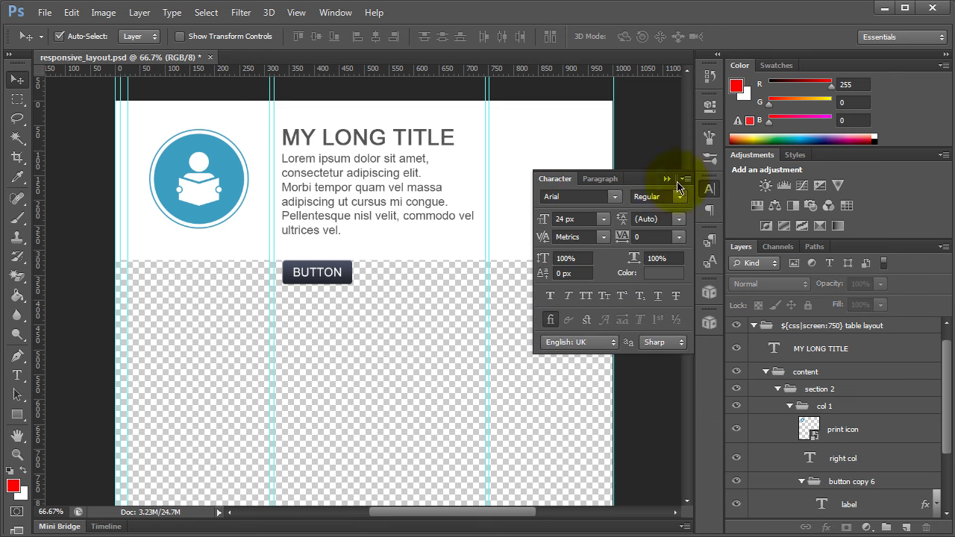
{"action": "left_click", "coordinate": [709, 189]}
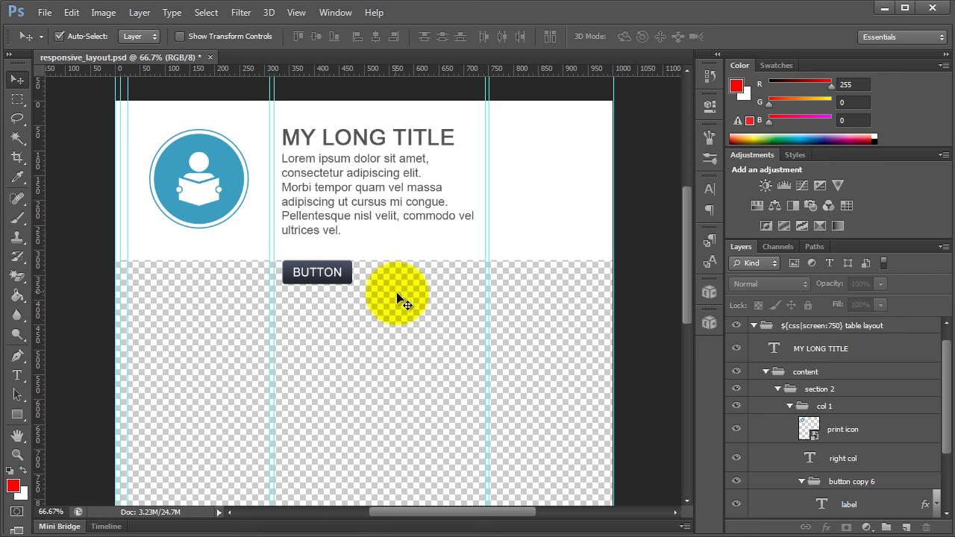
{"action": "left_click", "coordinate": [385, 215]}
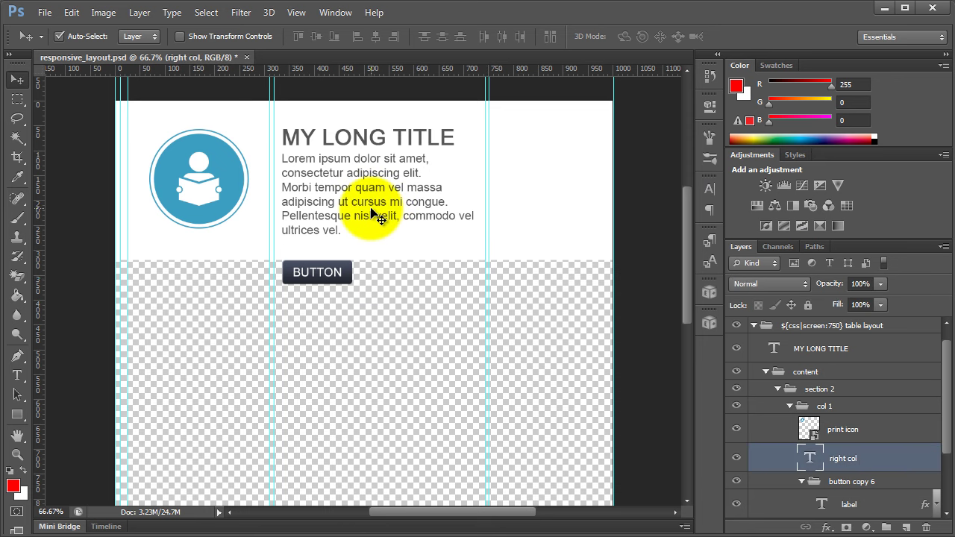
Nudge the paragraph down twice and stretch the white bg layer below the BUTTON.
{"action": "key", "text": "shift+Down"}
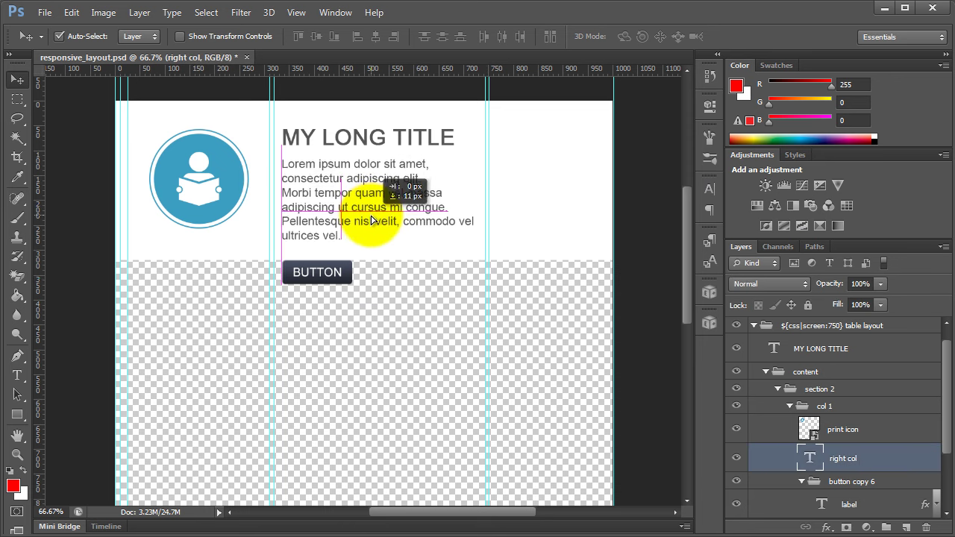
{"action": "key", "text": "shift+Down"}
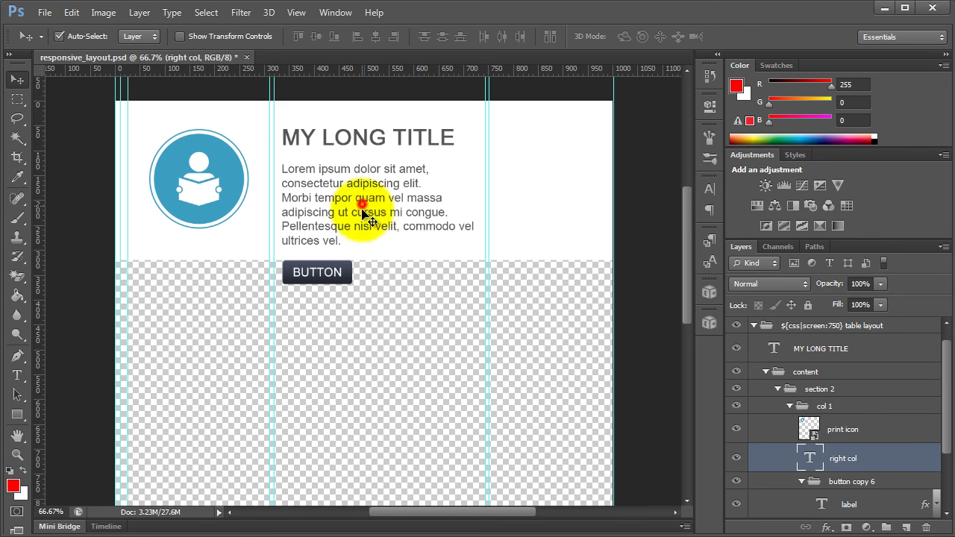
{"action": "left_click", "coordinate": [420, 247]}
{"action": "key", "text": "ctrl+t"}
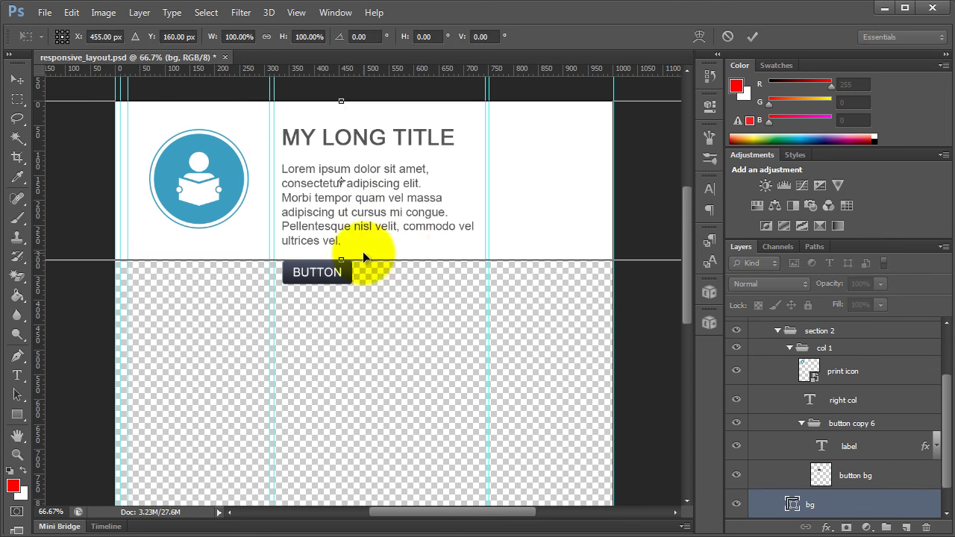
{"action": "left_click_drag", "start_coordinate": [341, 259], "coordinate": [341, 303]}
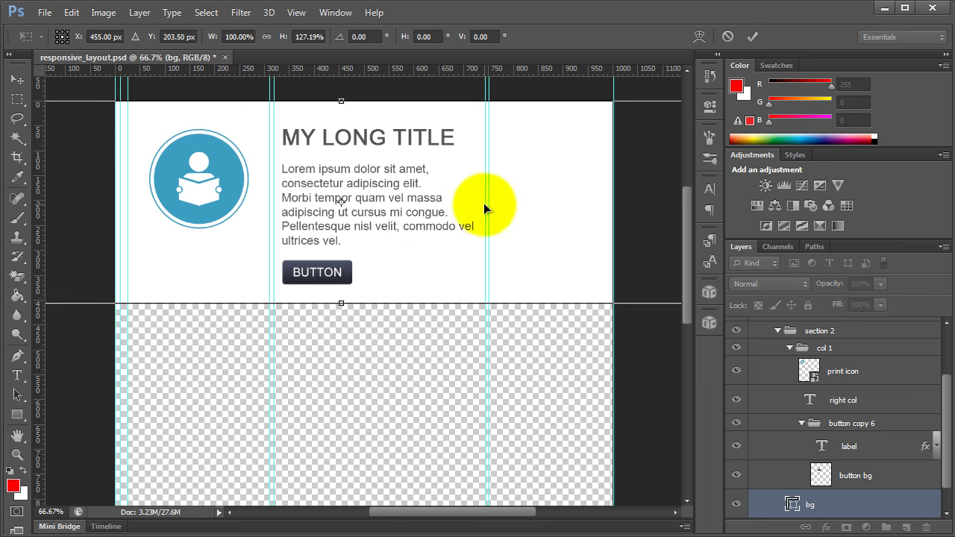
{"action": "double_click", "coordinate": [440, 284]}
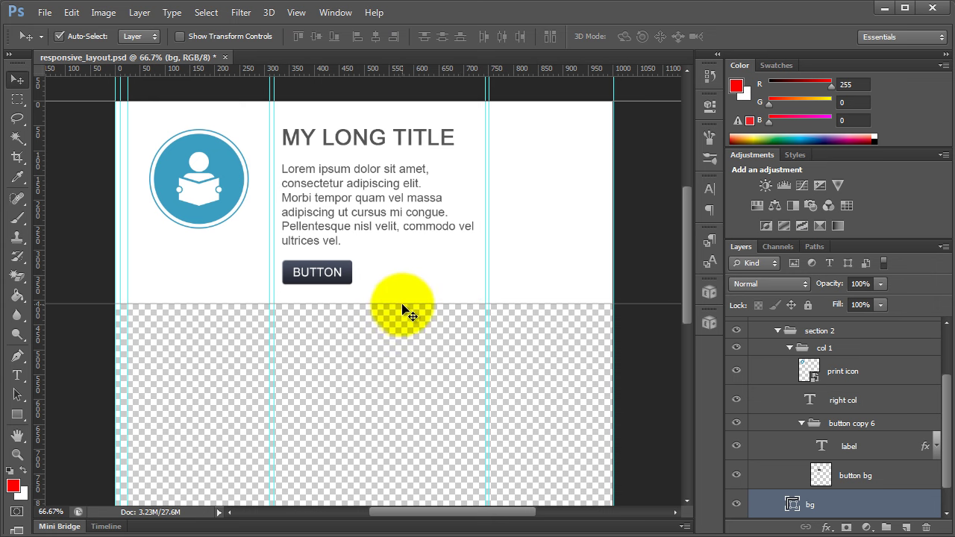
{"action": "key", "text": "ctrl+t"}
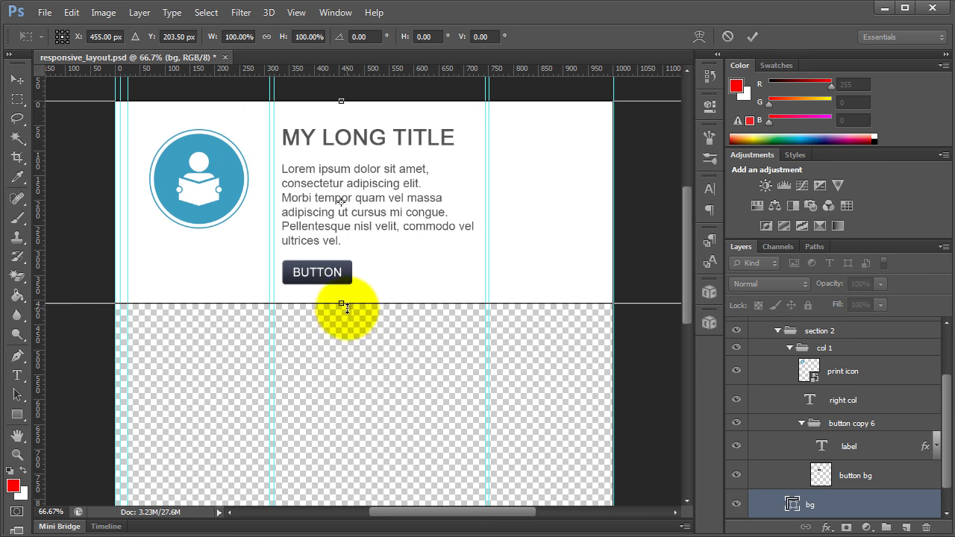
{"action": "left_click_drag", "start_coordinate": [341, 303], "coordinate": [341, 313]}
Apply the bg resize and collapse the button copy 6, col 1, section 2 and content groups.
{"action": "double_click", "coordinate": [441, 266]}
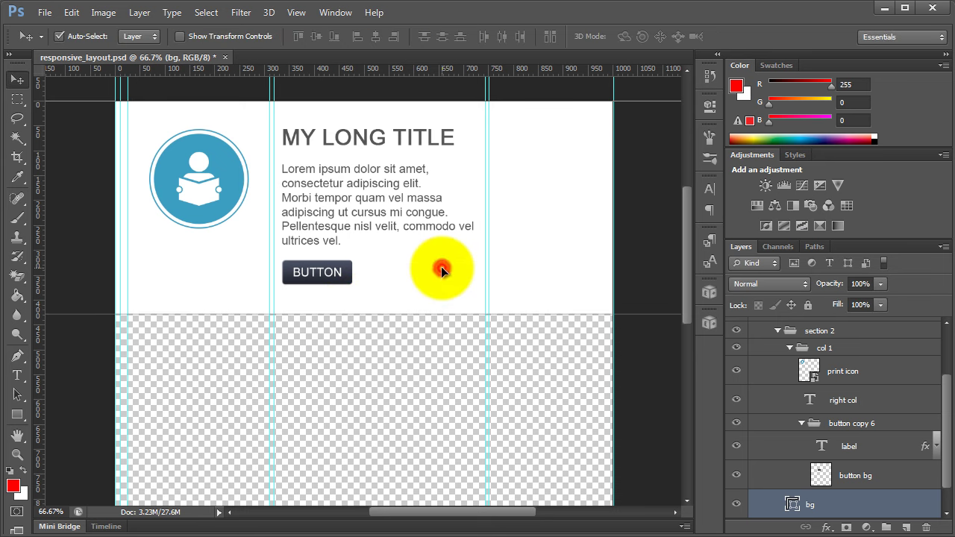
{"action": "left_click", "coordinate": [802, 424]}
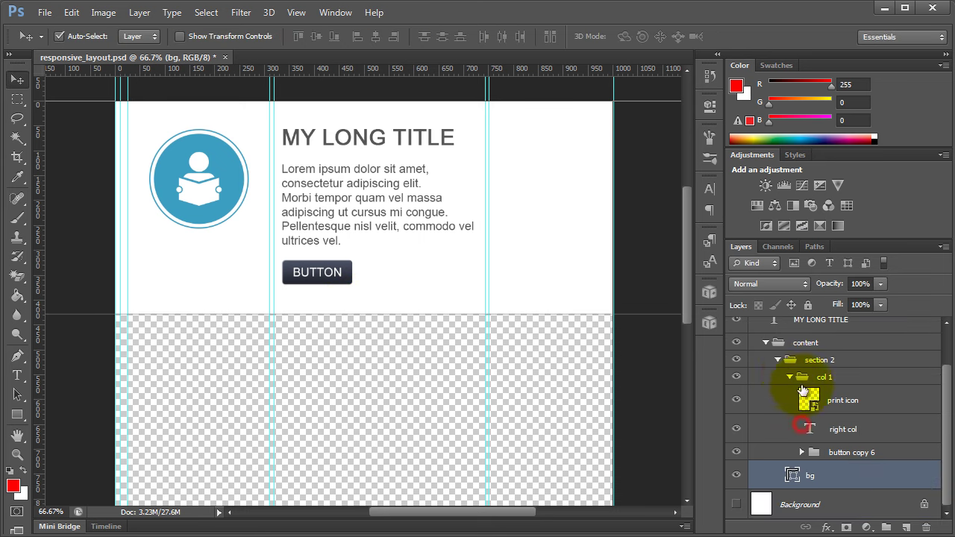
{"action": "left_click", "coordinate": [791, 378]}
{"action": "left_click", "coordinate": [776, 407]}
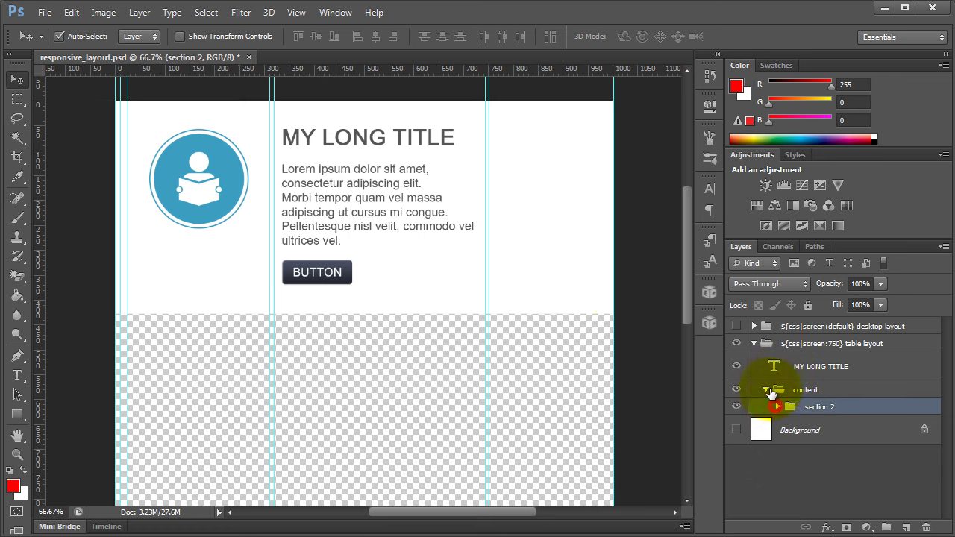
{"action": "left_click", "coordinate": [766, 390]}
Check the MY LONG TITLE text, then collapse the table layout group.
{"action": "left_click", "coordinate": [368, 137]}
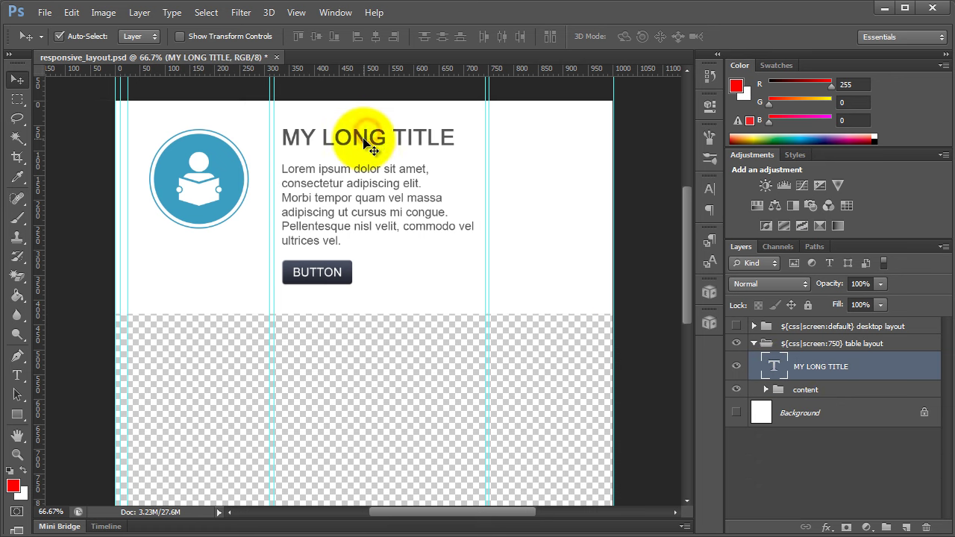
{"action": "key", "text": "t"}
{"action": "left_click", "coordinate": [367, 136]}
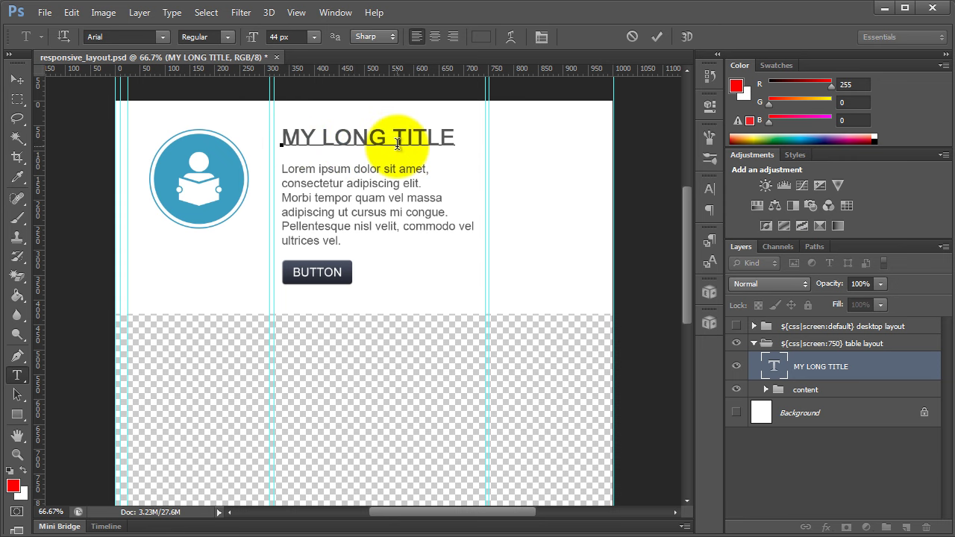
{"action": "key", "text": "ctrl+Return"}
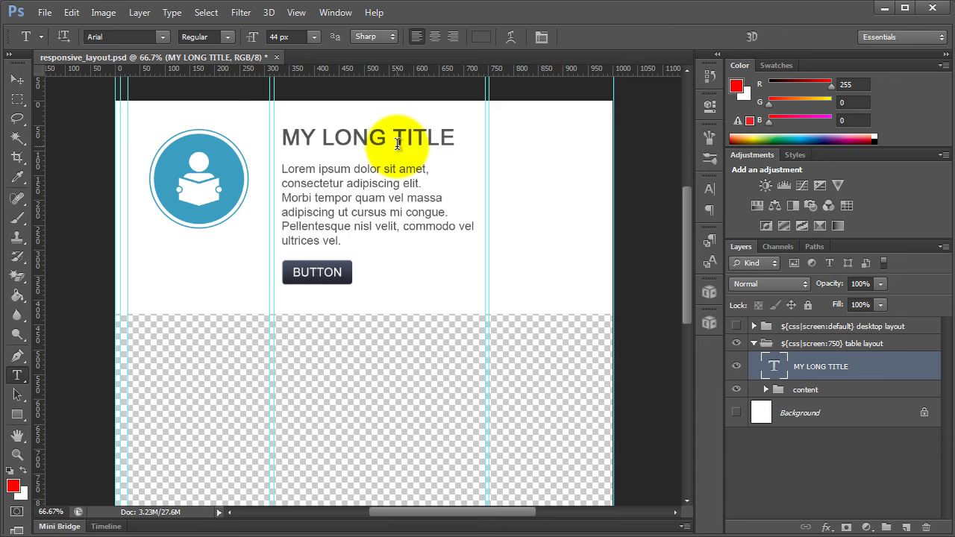
{"action": "key", "text": "v"}
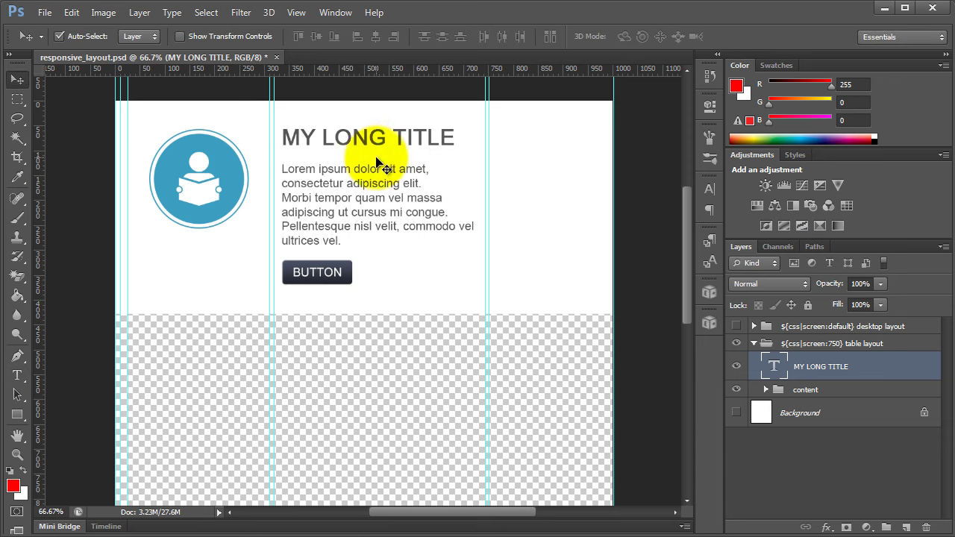
{"action": "left_click", "coordinate": [752, 345]}
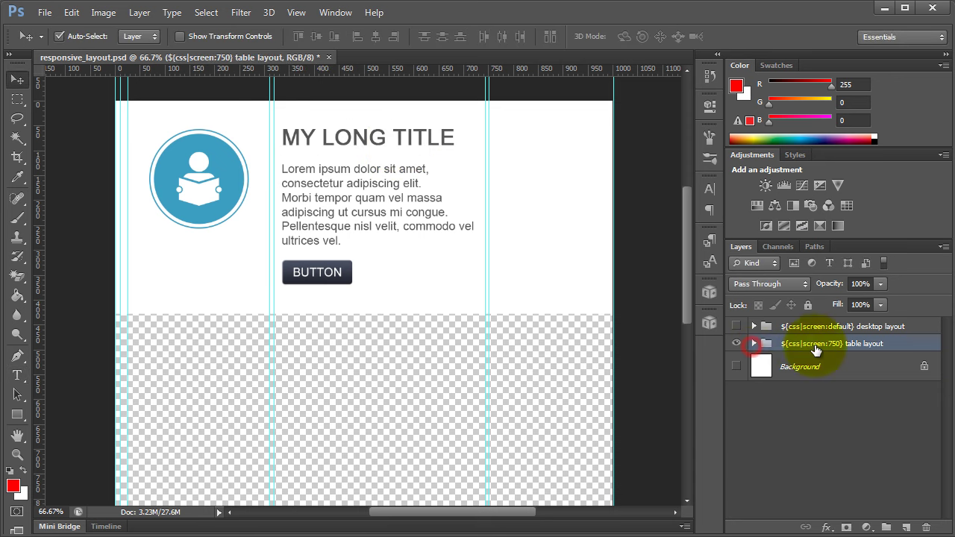
Duplicate desktop layout as a new group named '${css|screen:320} mobile layout'.
{"action": "right_click", "coordinate": [868, 330]}
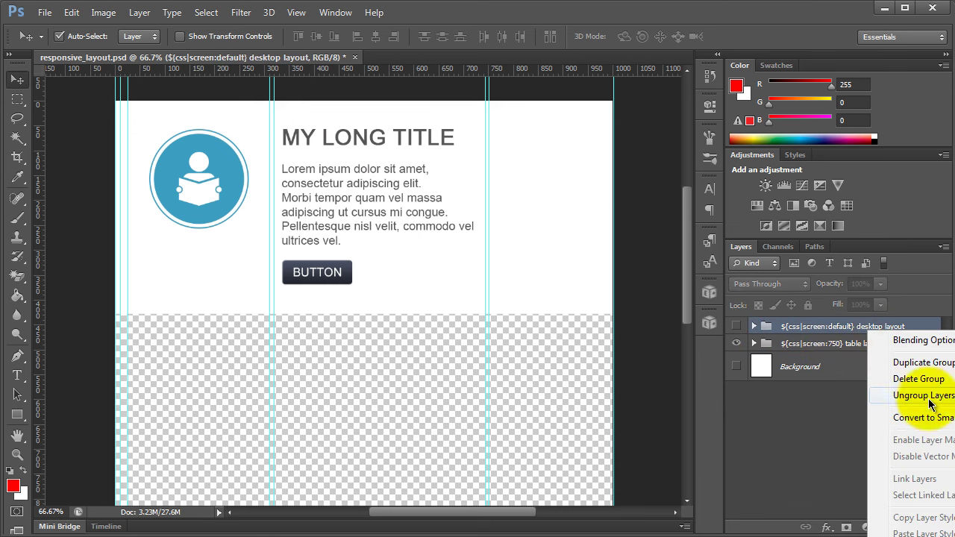
{"action": "left_click", "coordinate": [907, 363]}
{"action": "left_click_drag", "start_coordinate": [676, 263], "coordinate": [702, 262]}
{"action": "key", "text": "BackSpace"}
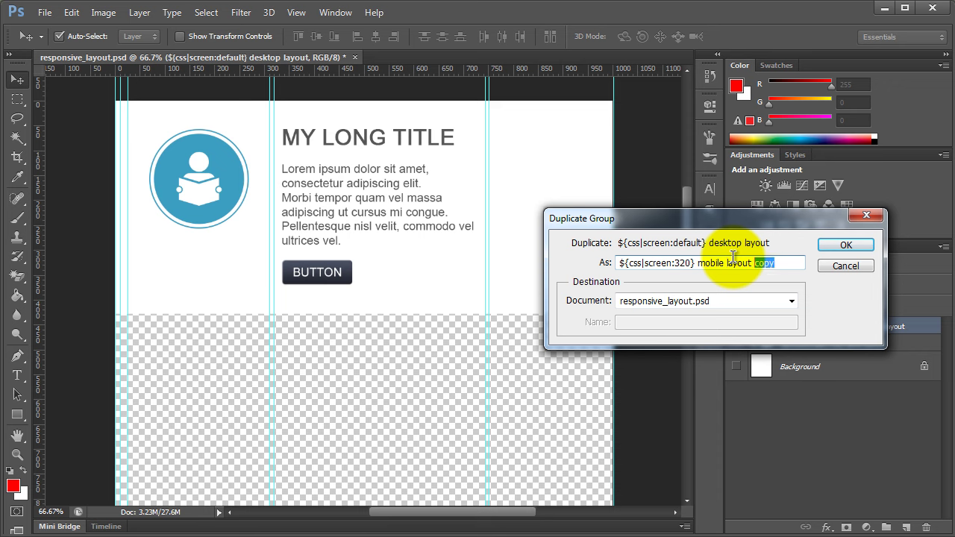
{"action": "key", "text": "Return"}
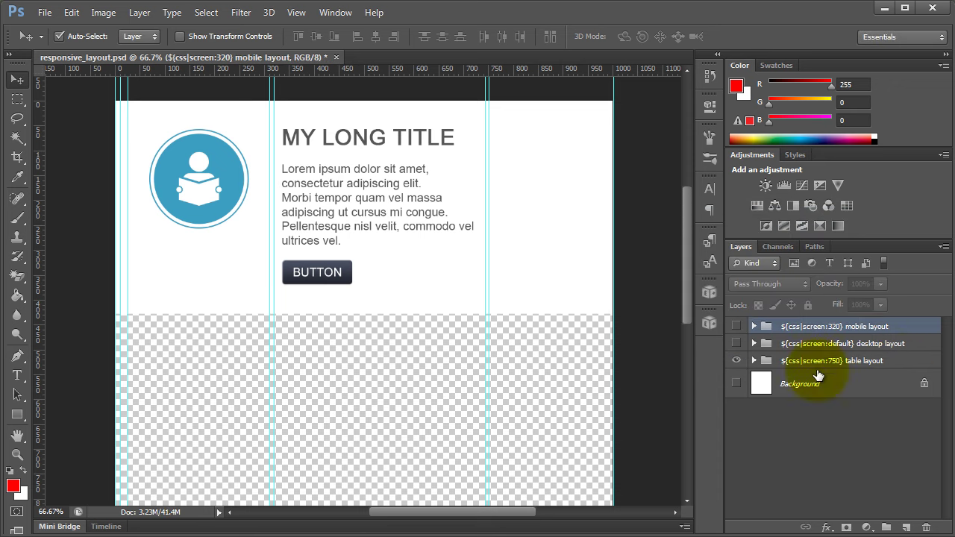
Move mobile layout below table layout, show only it, and drag its title beneath the round icon.
{"action": "left_click", "coordinate": [845, 337]}
{"action": "left_click_drag", "start_coordinate": [828, 324], "coordinate": [823, 373]}
{"action": "left_click", "coordinate": [736, 343]}
{"action": "left_click", "coordinate": [736, 360]}
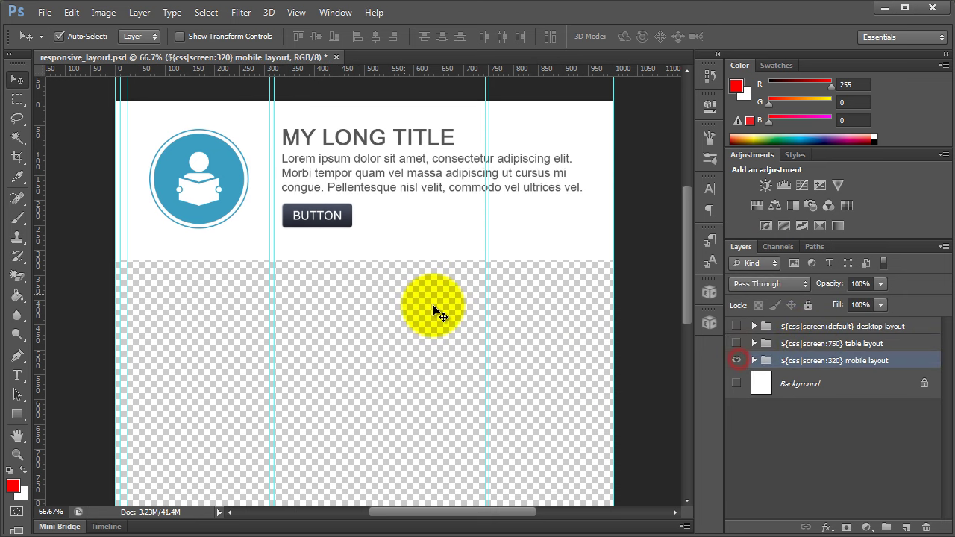
{"action": "left_click", "coordinate": [403, 224]}
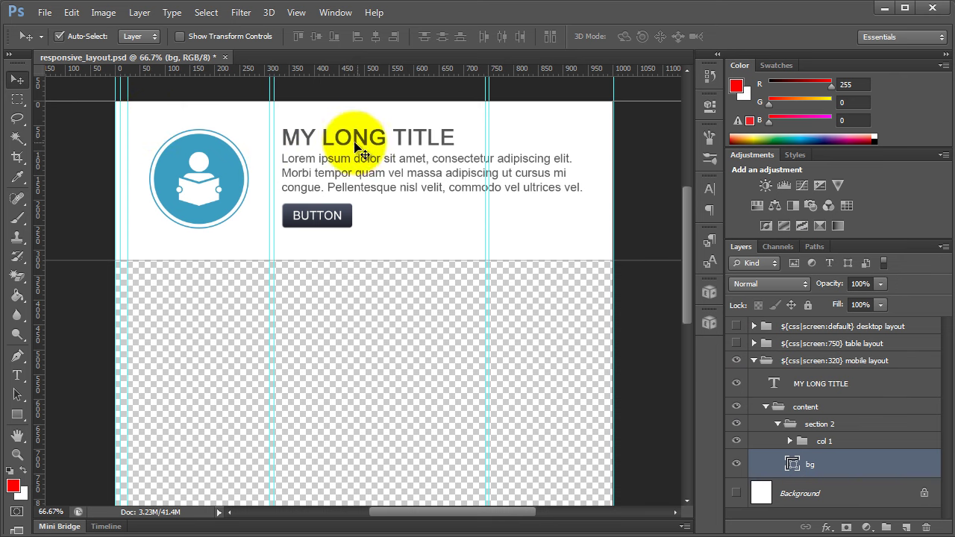
{"action": "left_click_drag", "start_coordinate": [358, 144], "coordinate": [222, 270]}
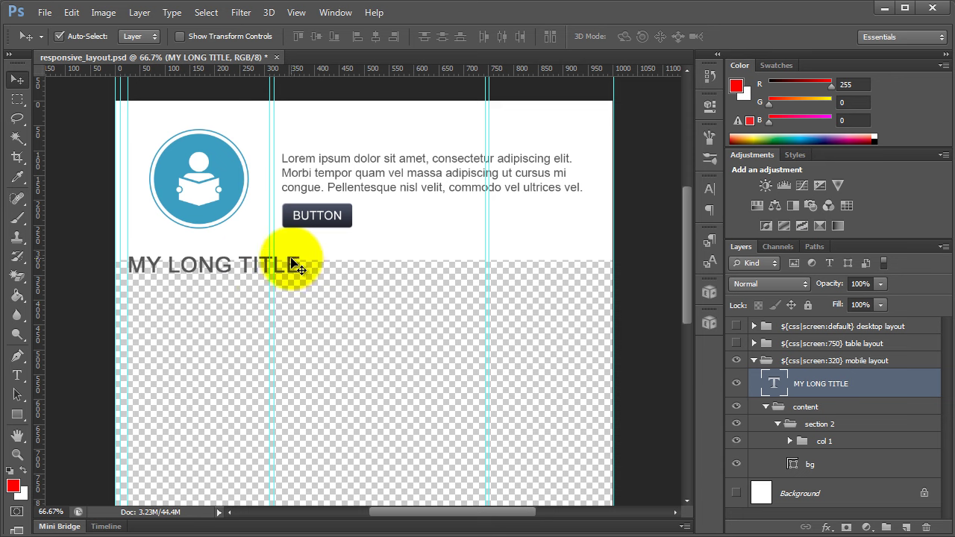
Set the MY LONG TITLE text to 36 px and commit the edit.
{"action": "double_click", "coordinate": [226, 271]}
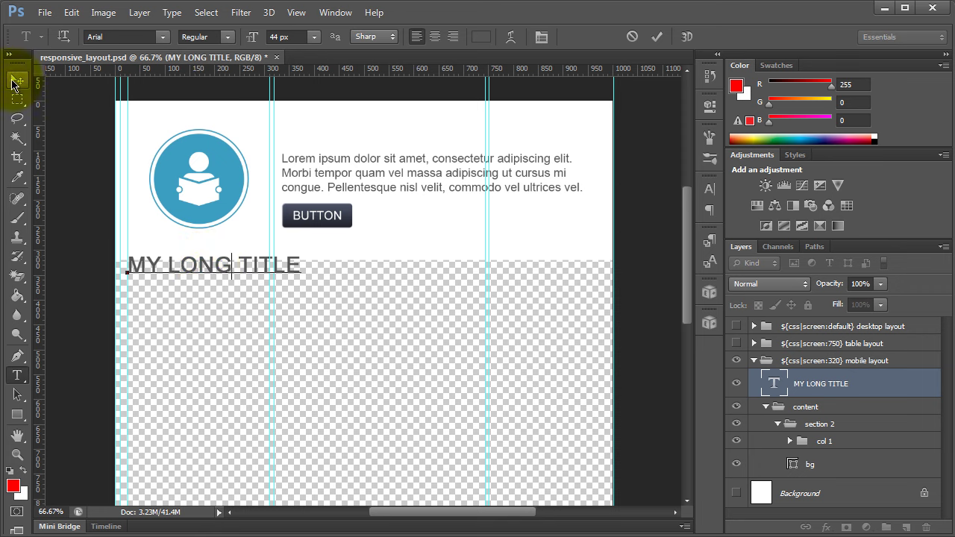
{"action": "key", "text": "ctrl+a"}
{"action": "left_click", "coordinate": [289, 37]}
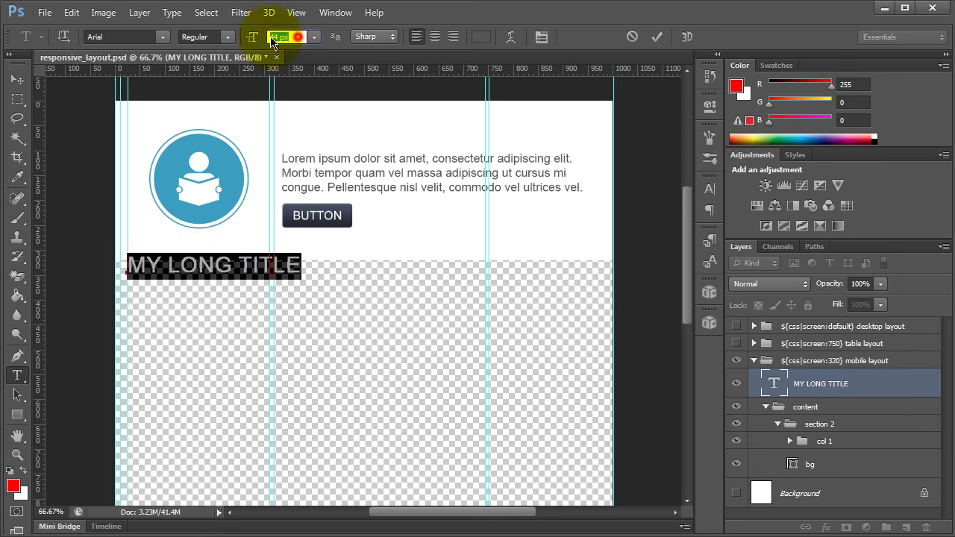
{"action": "type", "text": "32"}
{"action": "key", "text": "Return"}
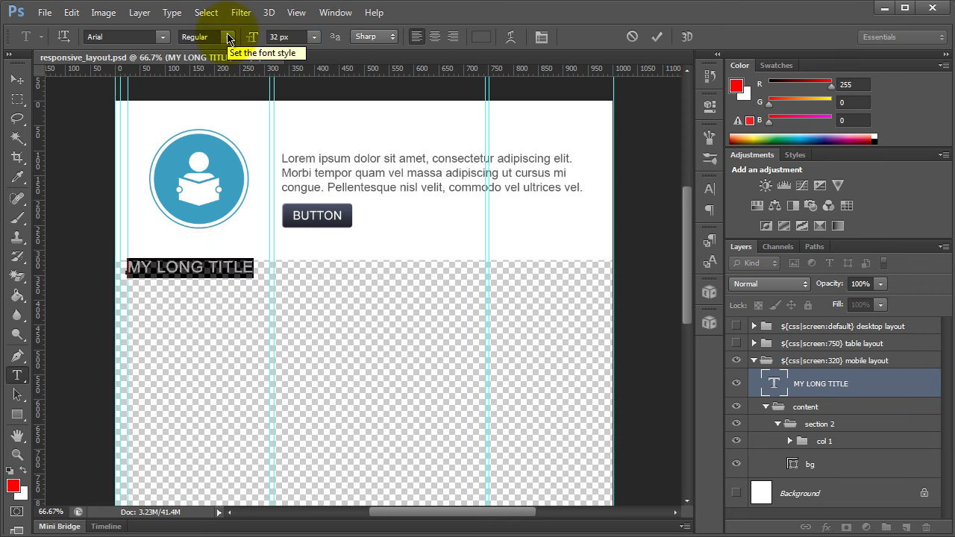
{"action": "left_click", "coordinate": [299, 40]}
{"action": "type", "text": "36"}
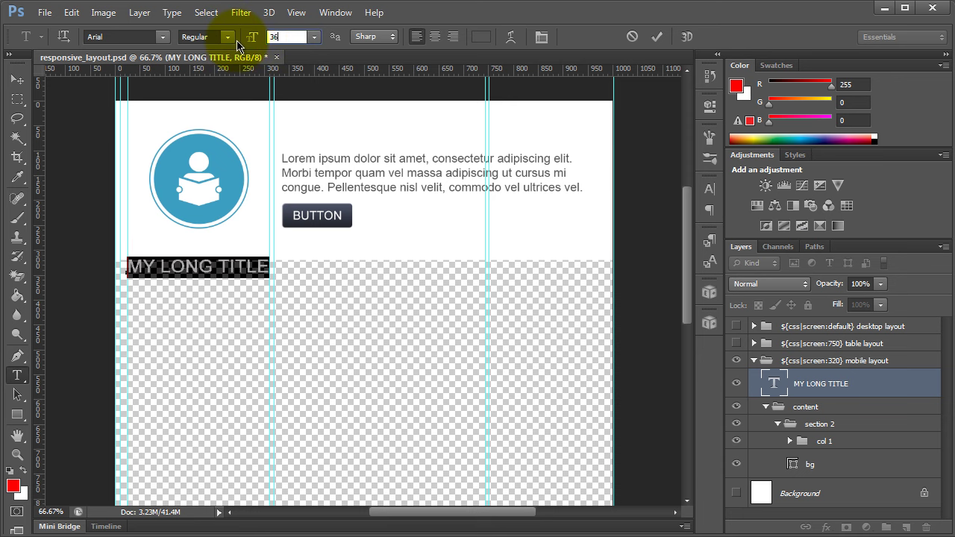
{"action": "left_click", "coordinate": [261, 300]}
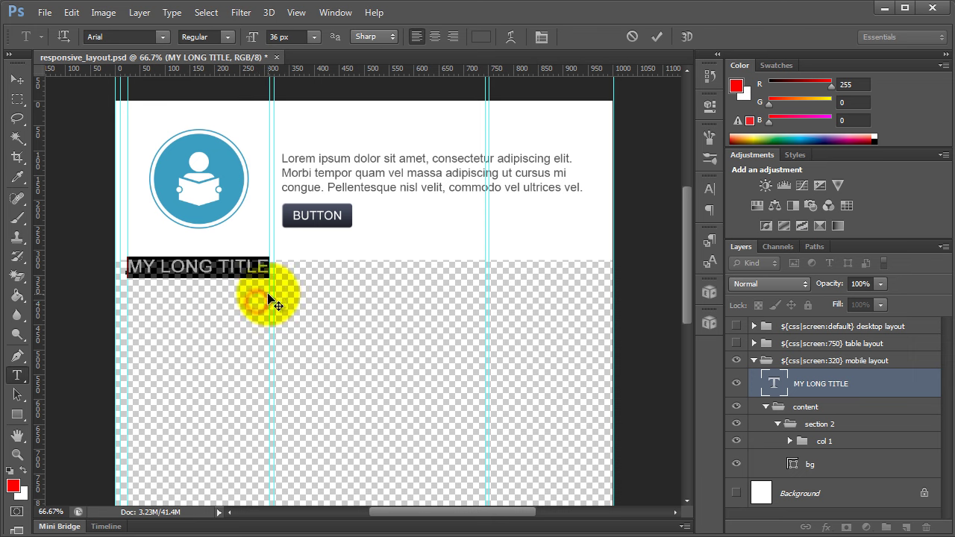
Nudge the title up below the icon and move the lorem paragraph under it.
{"action": "key", "text": "v"}
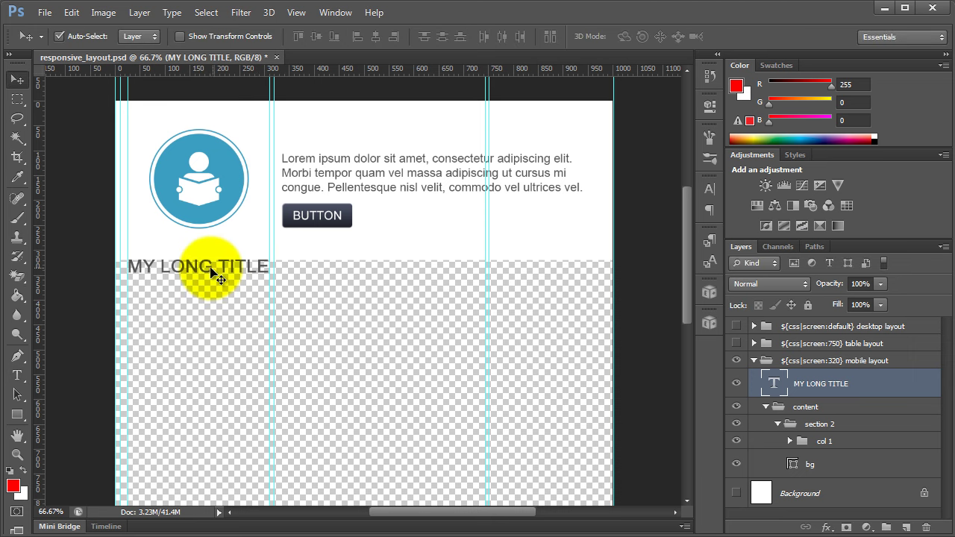
{"action": "left_click_drag", "start_coordinate": [210, 270], "coordinate": [211, 262]}
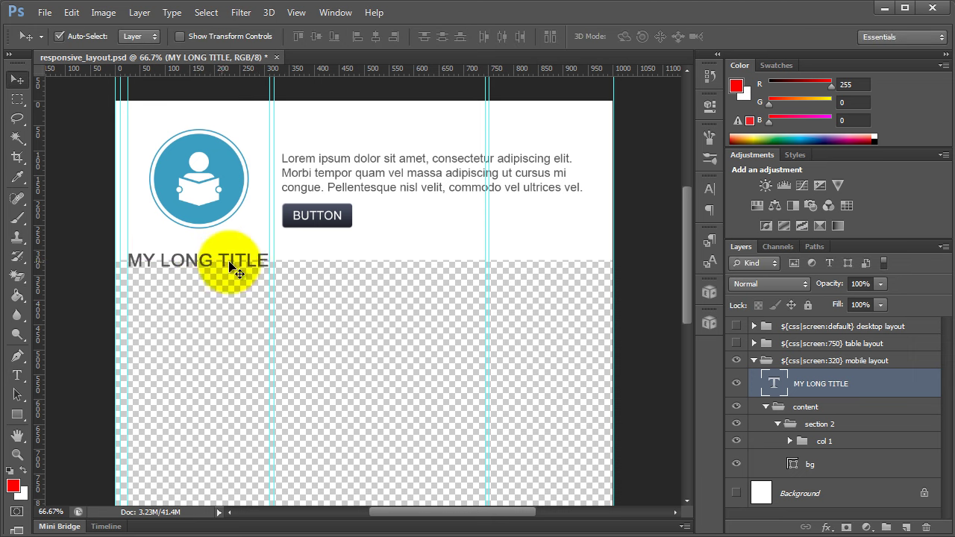
{"action": "left_click_drag", "start_coordinate": [426, 183], "coordinate": [280, 312]}
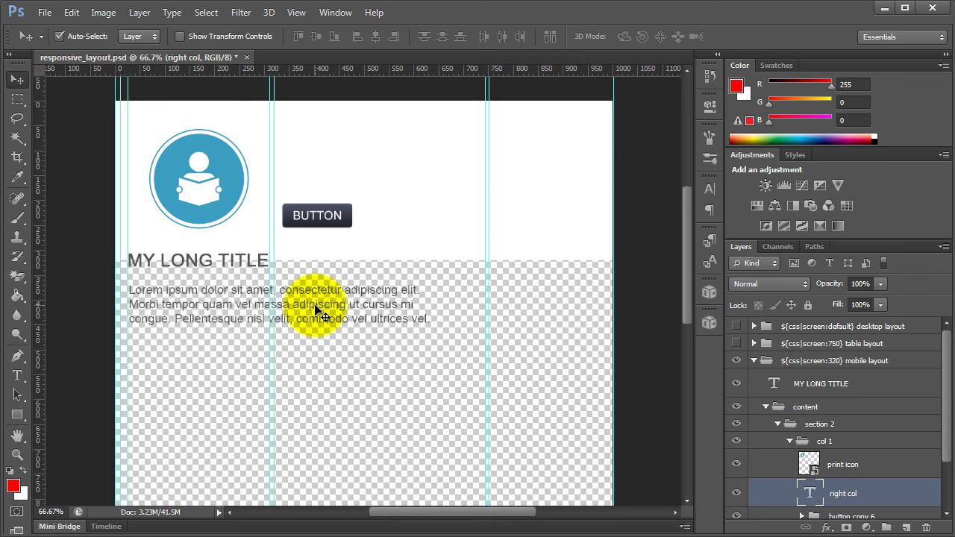
Narrow the lorem paragraph's text box to the left column width.
{"action": "key", "text": "t"}
{"action": "left_click", "coordinate": [314, 305]}
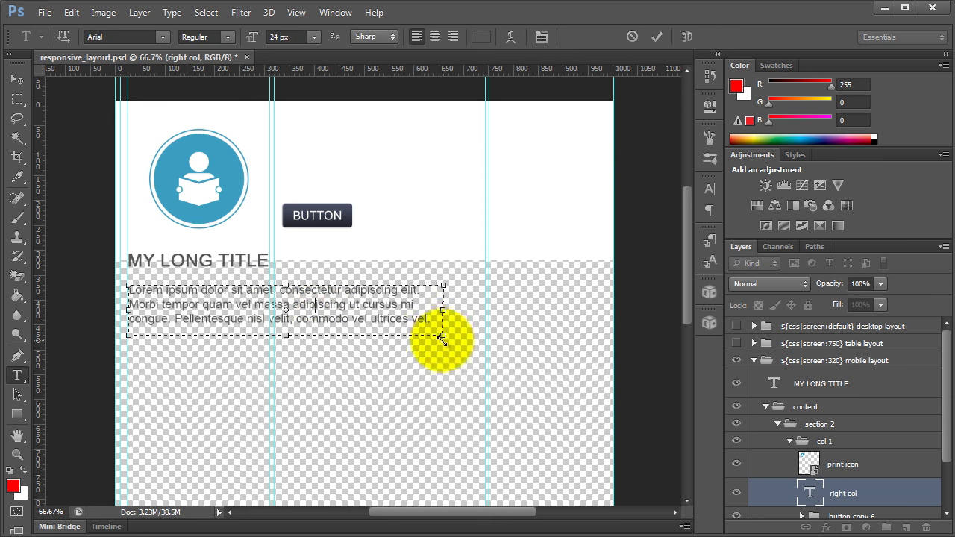
{"action": "left_click_drag", "start_coordinate": [441, 333], "coordinate": [336, 341]}
{"action": "left_click", "coordinate": [375, 321]}
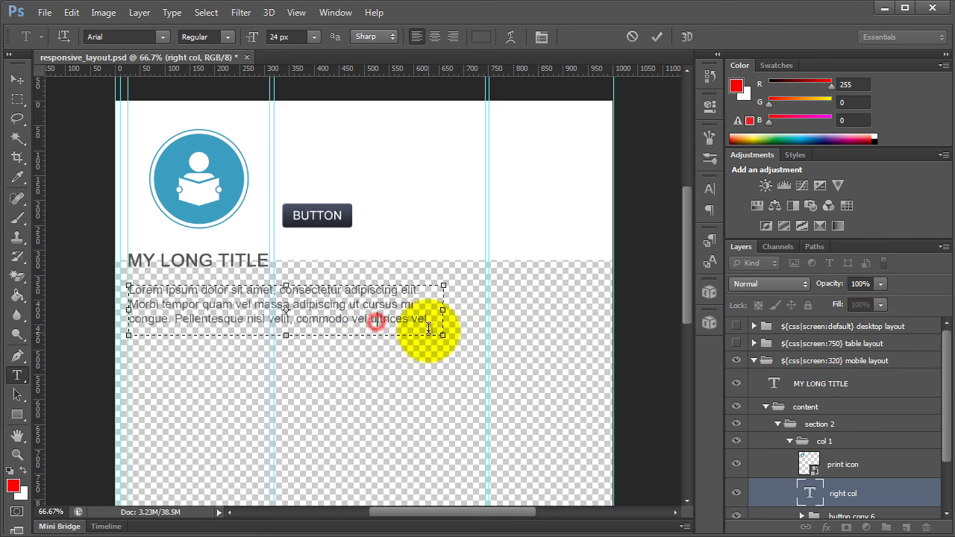
{"action": "left_click_drag", "start_coordinate": [441, 336], "coordinate": [261, 405]}
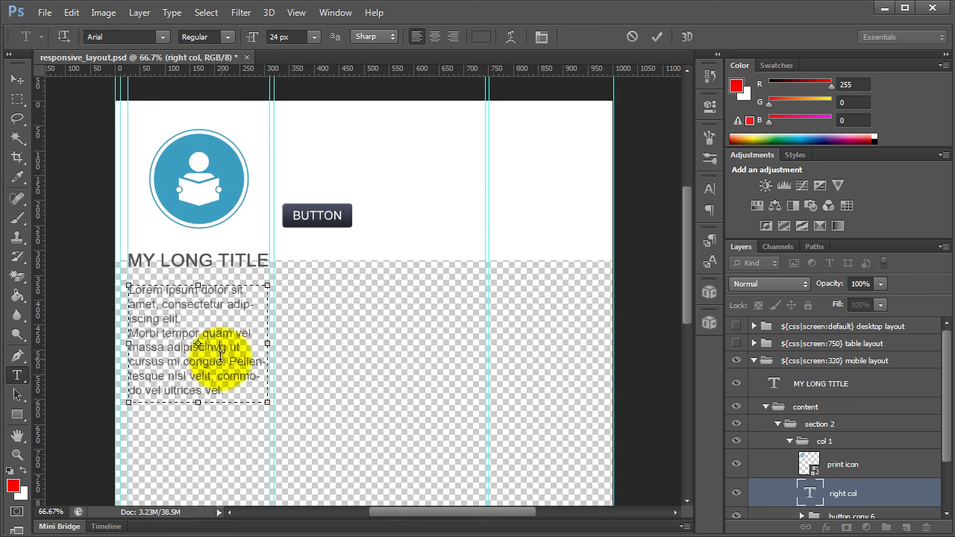
{"action": "key", "text": "ctrl+Return"}
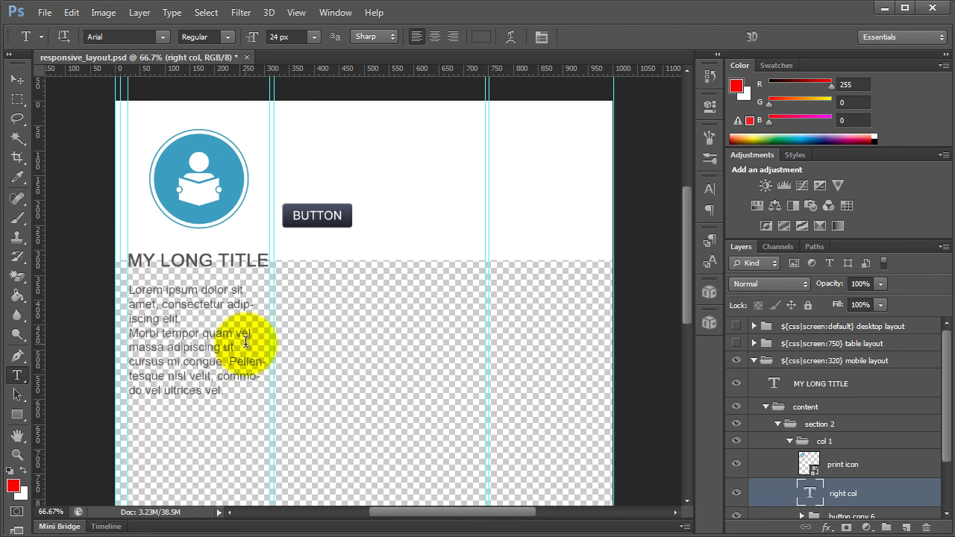
Set the lorem paragraph's font size to 18 px.
{"action": "key", "text": "v"}
{"action": "key", "text": "t"}
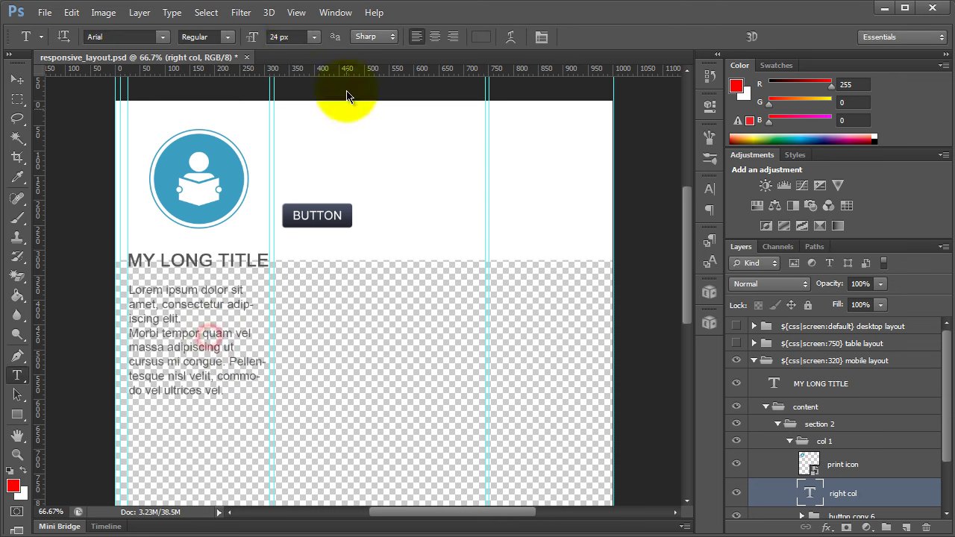
{"action": "left_click", "coordinate": [255, 37]}
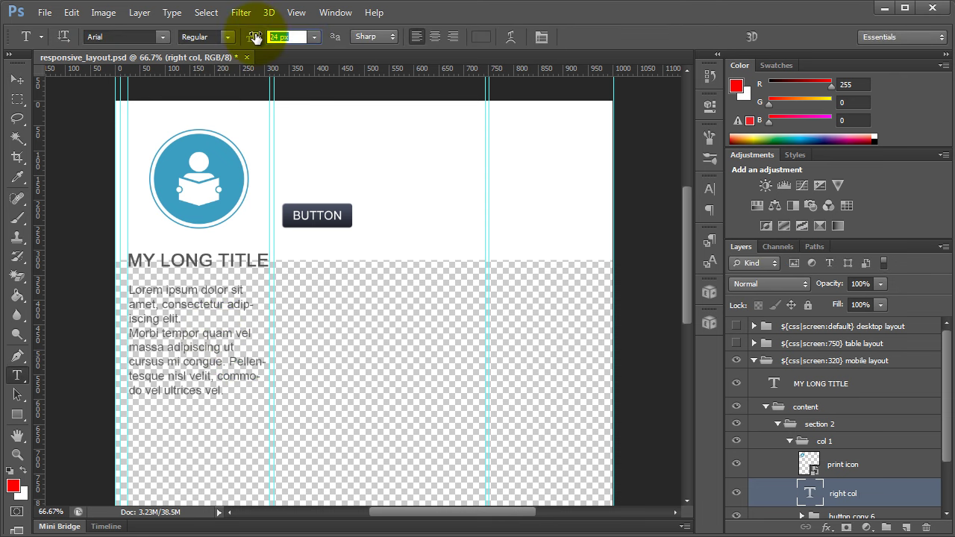
{"action": "key", "text": "Return"}
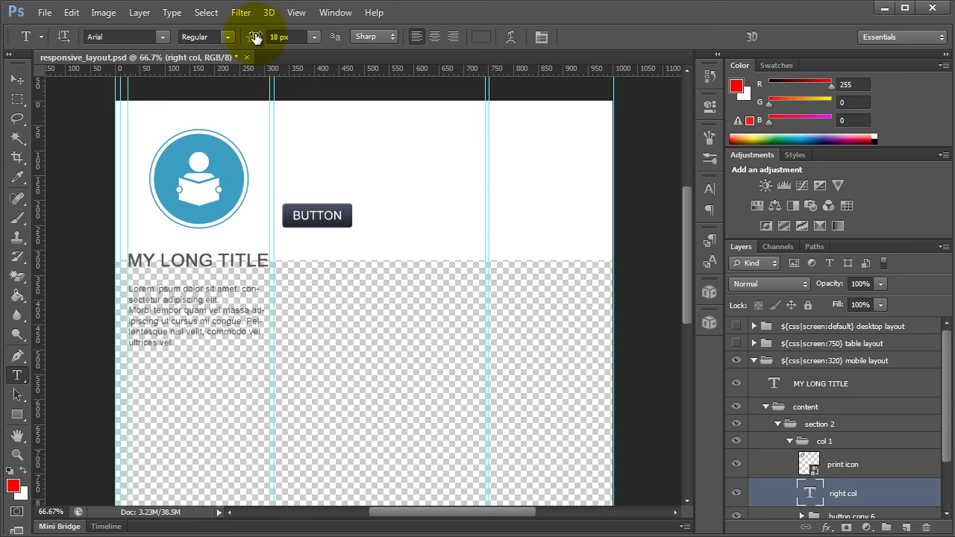
Uncheck Hyphenate for the lorem paragraph in the Paragraph panel, then collapse the panel.
{"action": "key", "text": "v"}
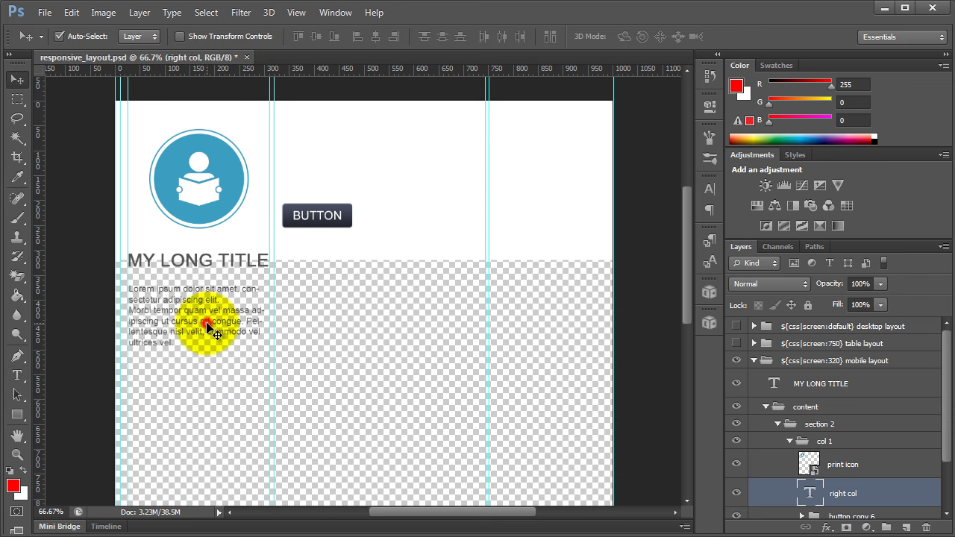
{"action": "left_click", "coordinate": [710, 190]}
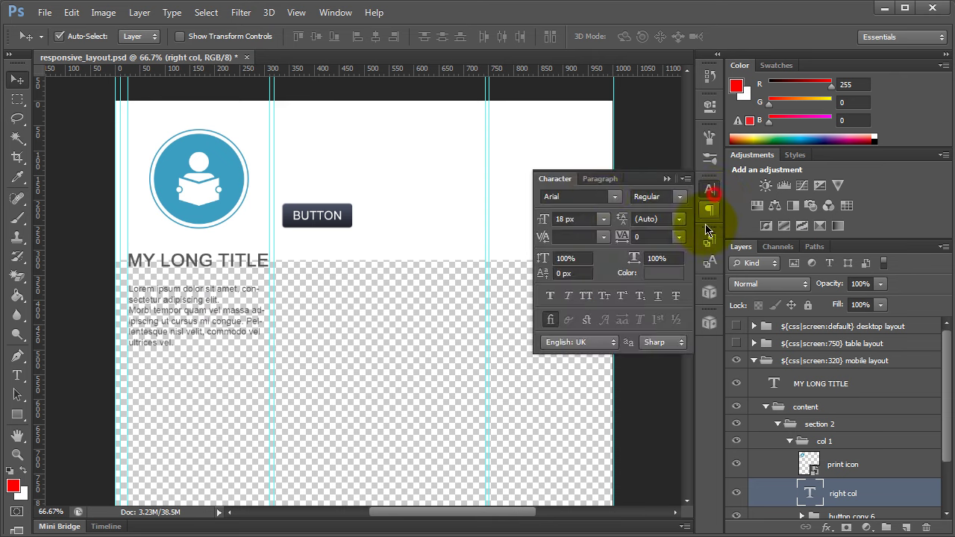
{"action": "left_click", "coordinate": [602, 179]}
{"action": "left_click", "coordinate": [553, 282]}
{"action": "left_click", "coordinate": [561, 180]}
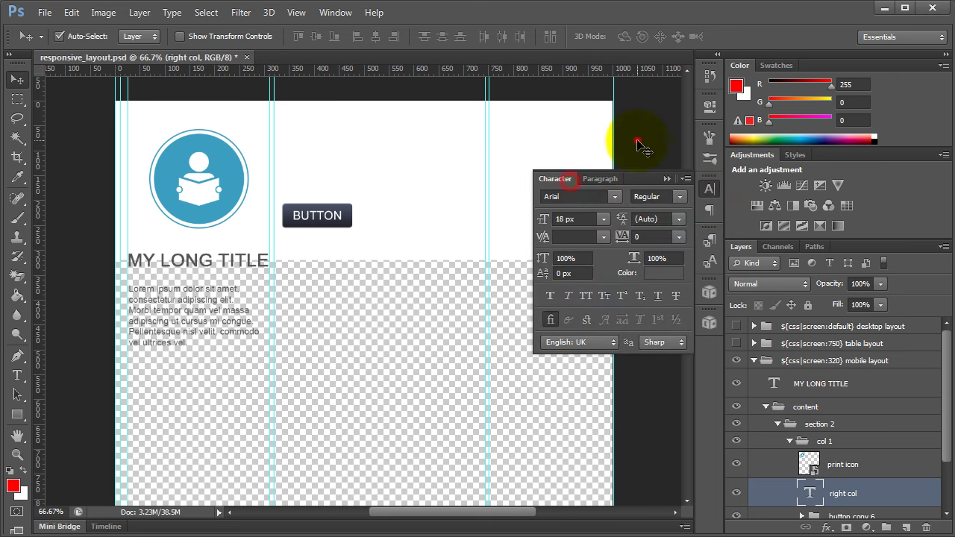
{"action": "left_click", "coordinate": [709, 190]}
{"action": "left_click", "coordinate": [214, 336]}
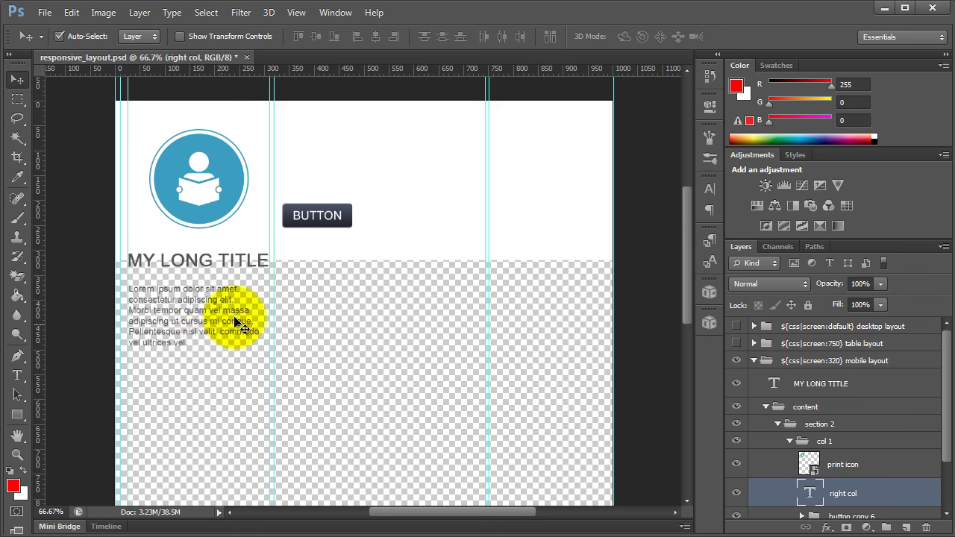
{"action": "left_click", "coordinate": [342, 216]}
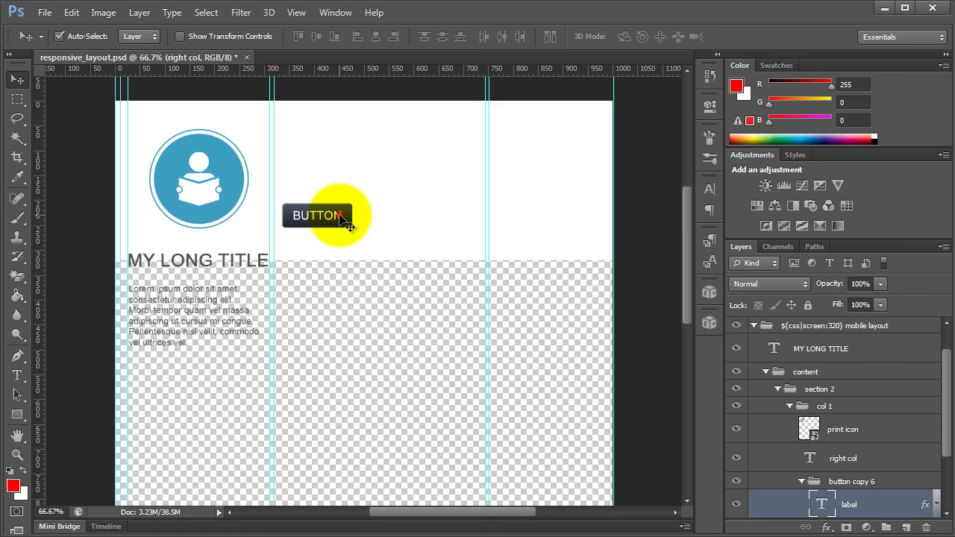
With Auto-Select off, drag the button copy 6 group below the lorem paragraph.
{"action": "left_click", "coordinate": [836, 482]}
{"action": "left_click", "coordinate": [59, 36]}
{"action": "left_click_drag", "start_coordinate": [326, 213], "coordinate": [207, 390]}
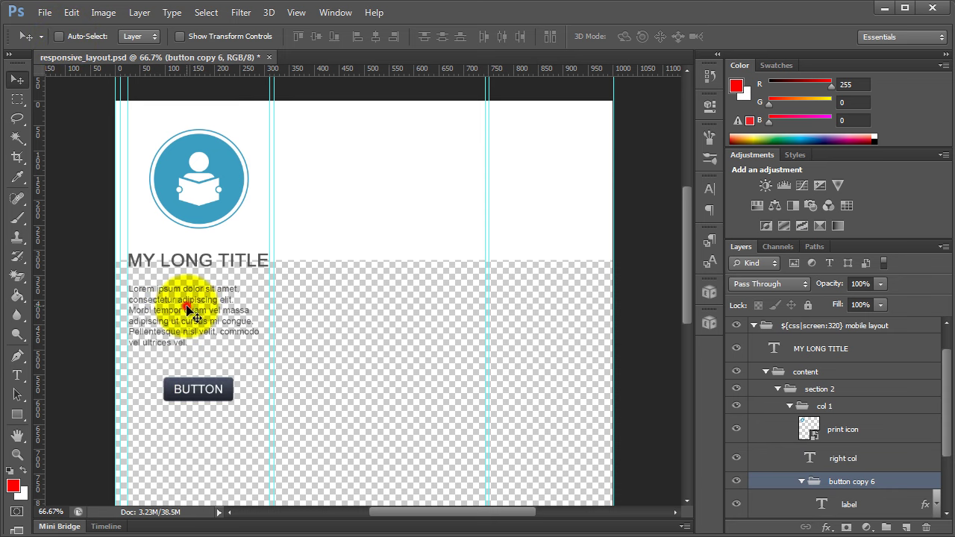
{"action": "key", "text": "t"}
{"action": "left_click", "coordinate": [196, 308]}
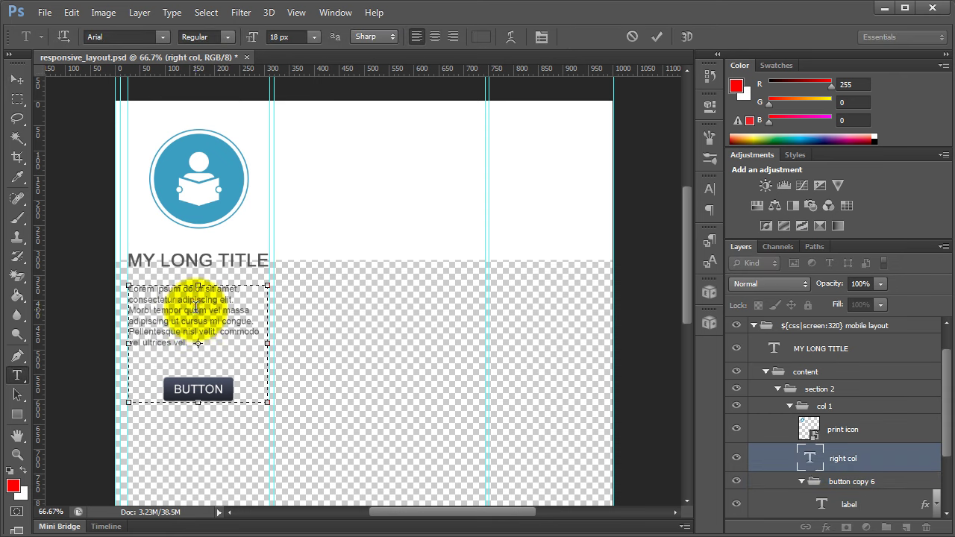
Pull the lorem text box's bottom edge up to about 145 px tall, above the BUTTON.
{"action": "left_click", "coordinate": [202, 394]}
{"action": "left_click", "coordinate": [202, 393]}
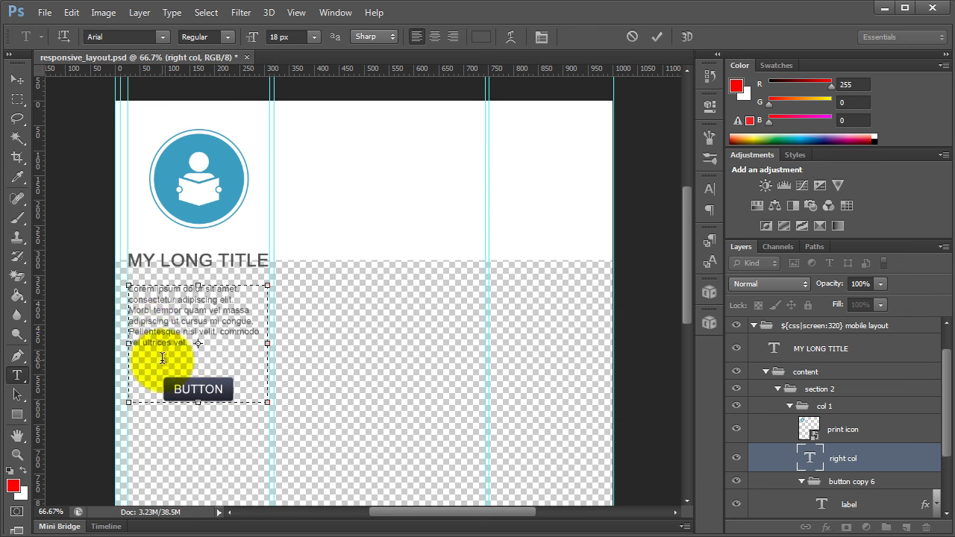
{"action": "left_click_drag", "start_coordinate": [198, 405], "coordinate": [197, 359]}
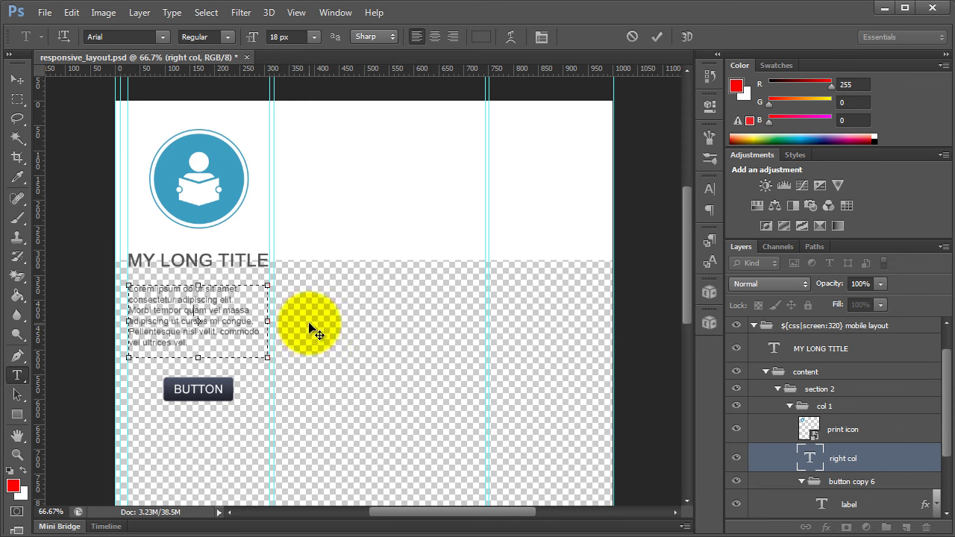
Commit the paragraph and raise the BUTTON closer beneath it, re-enabling Auto-Select.
{"action": "key", "text": "ctrl+Return"}
{"action": "key", "text": "v"}
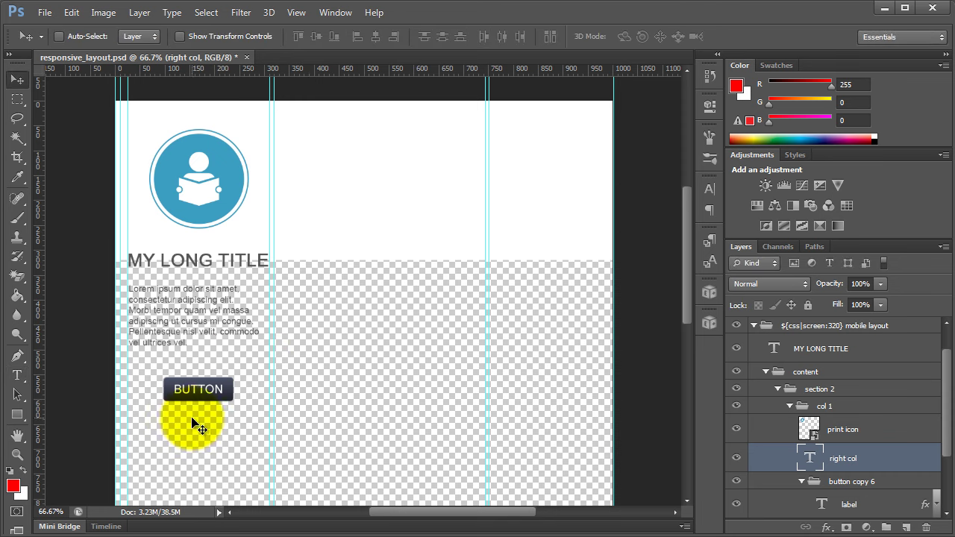
{"action": "left_click_drag", "start_coordinate": [202, 405], "coordinate": [202, 391]}
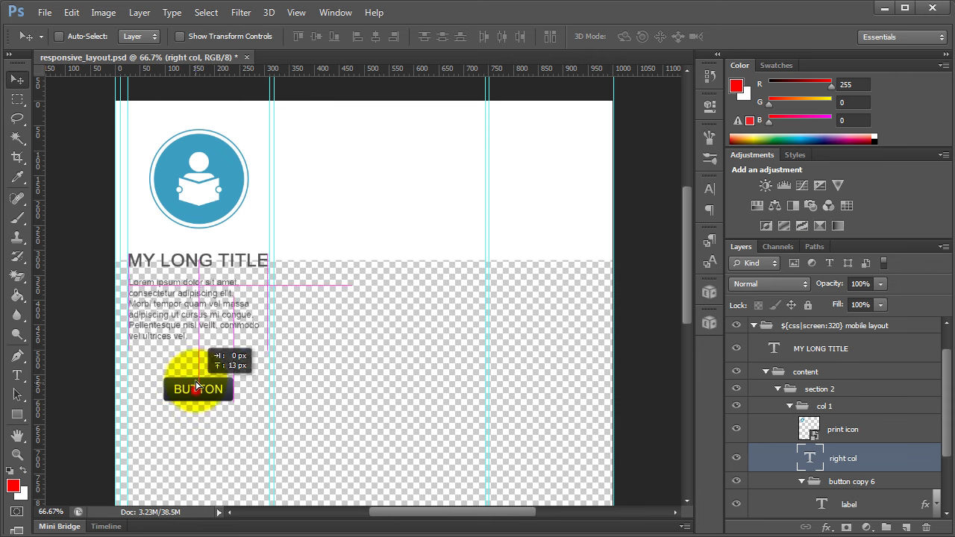
{"action": "key", "text": "ctrl+z"}
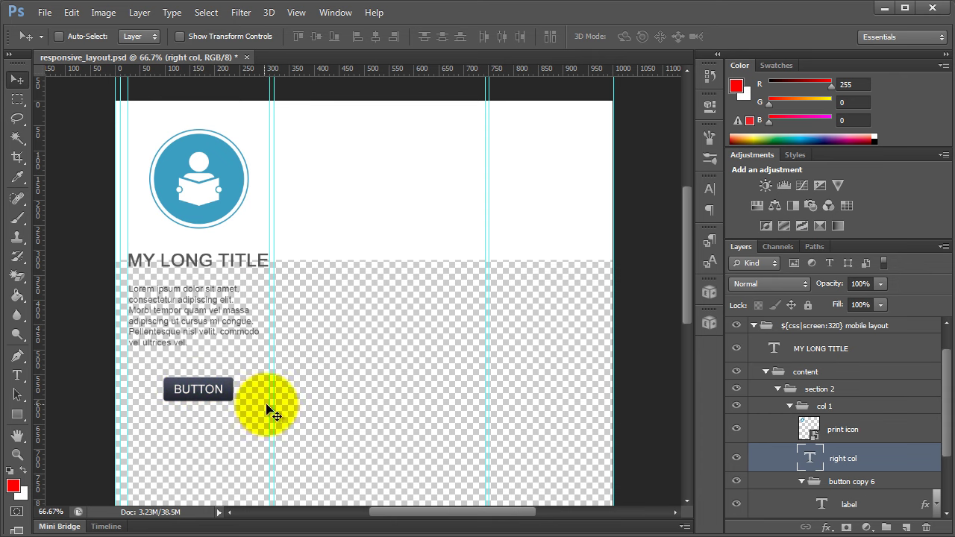
{"action": "left_click", "coordinate": [836, 483]}
{"action": "mouse_move", "coordinate": [202, 394]}
{"action": "left_mouse_down"}
{"action": "mouse_move", "coordinate": [198, 370]}
{"action": "mouse_move", "coordinate": [197, 381]}
{"action": "left_mouse_up"}
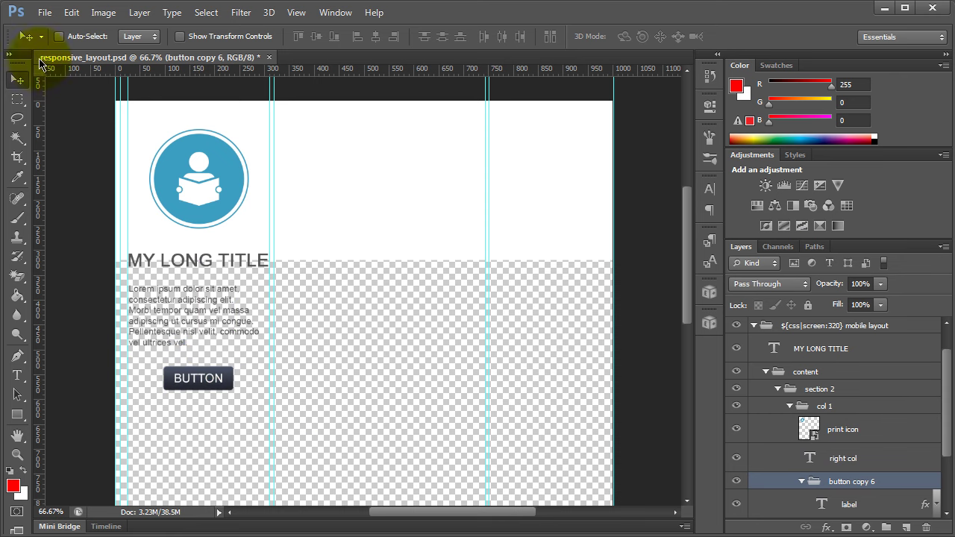
{"action": "left_click", "coordinate": [59, 36]}
Center-align the right col lorem paragraph text.
{"action": "left_click", "coordinate": [246, 314]}
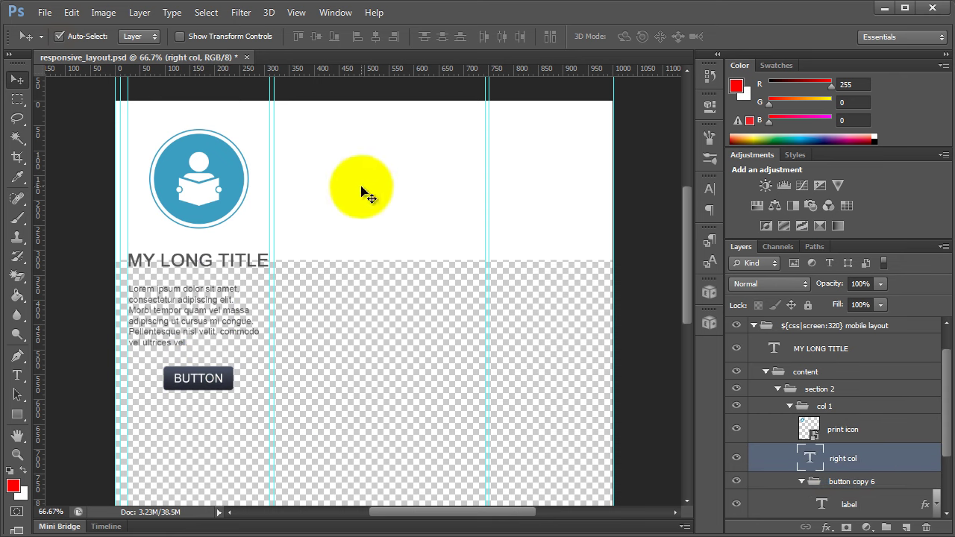
{"action": "key", "text": "t"}
{"action": "left_click", "coordinate": [434, 36]}
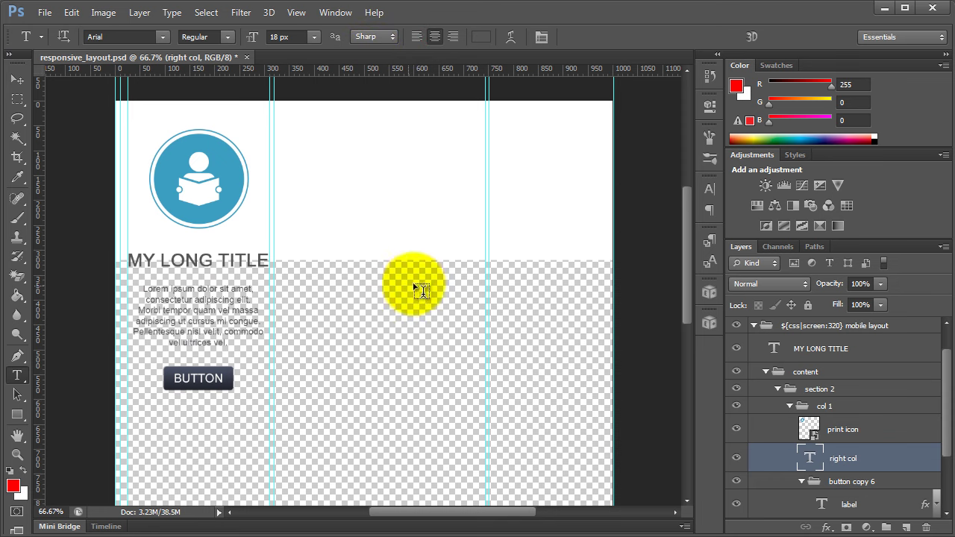
{"action": "left_click", "coordinate": [17, 79]}
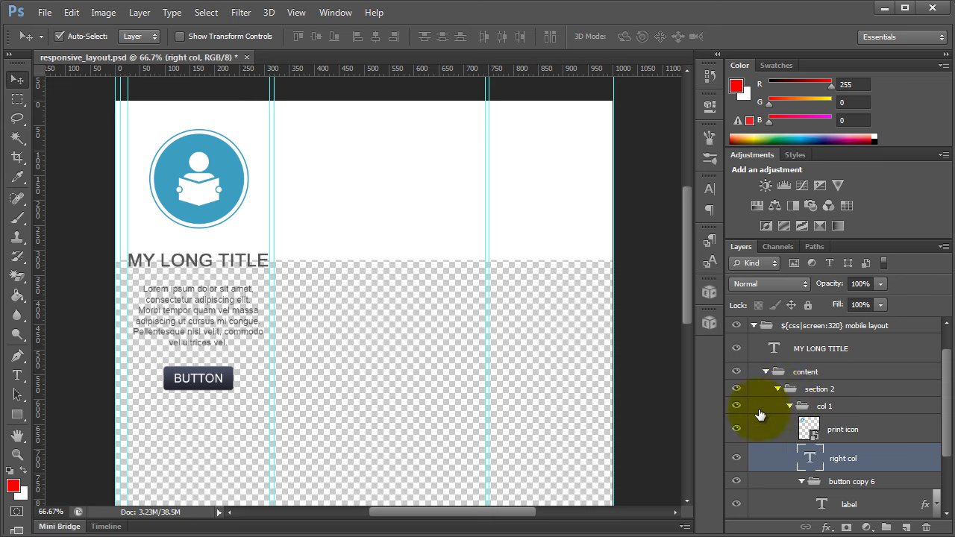
Stretch the white bg layer down to about 195% height, below the BUTTON.
{"action": "left_click", "coordinate": [416, 233]}
{"action": "key", "text": "ctrl+t"}
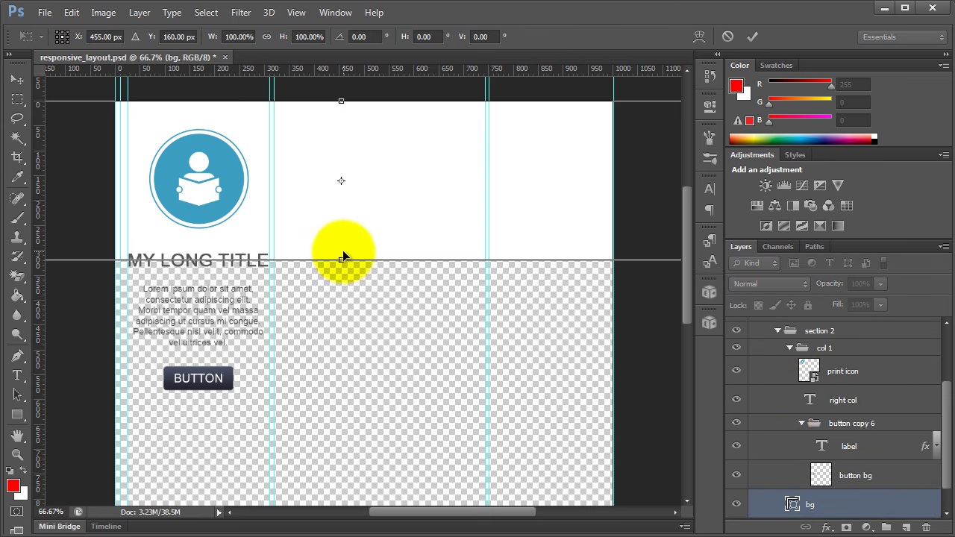
{"action": "left_click_drag", "start_coordinate": [342, 266], "coordinate": [309, 410]}
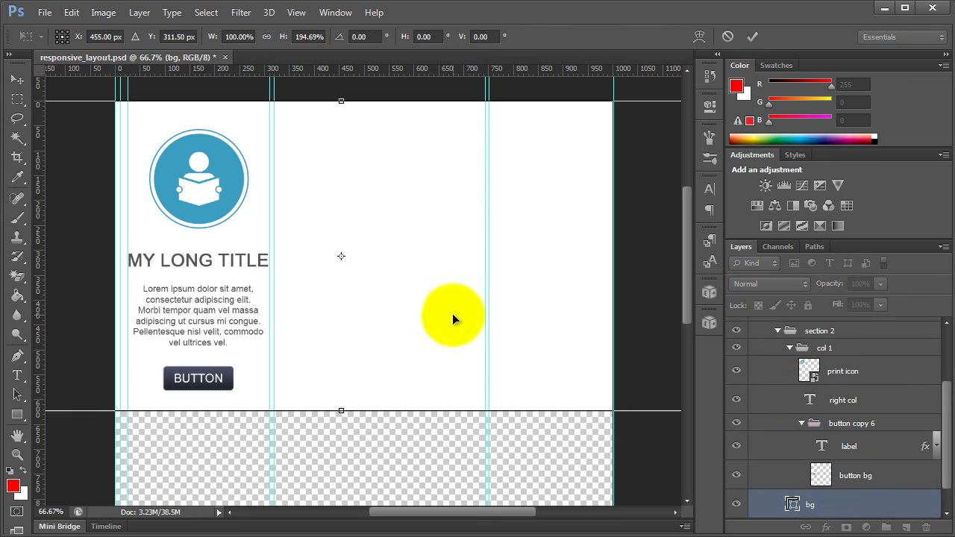
{"action": "key", "text": "Return"}
{"action": "left_click", "coordinate": [473, 375]}
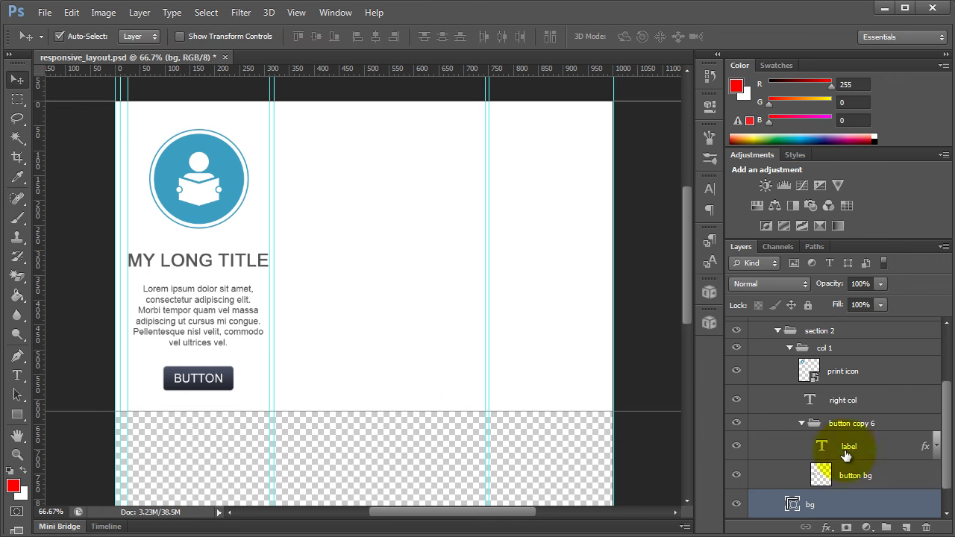
{"action": "left_click", "coordinate": [802, 423]}
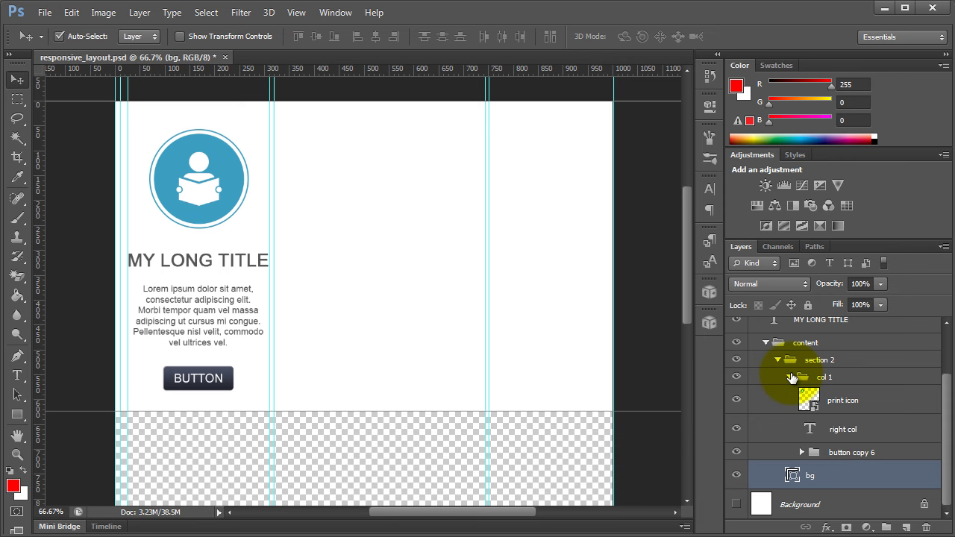
Collapse the col 1, section 2 and content groups and scale the print icon to about 105 px.
{"action": "left_click", "coordinate": [792, 378]}
{"action": "left_click", "coordinate": [775, 423]}
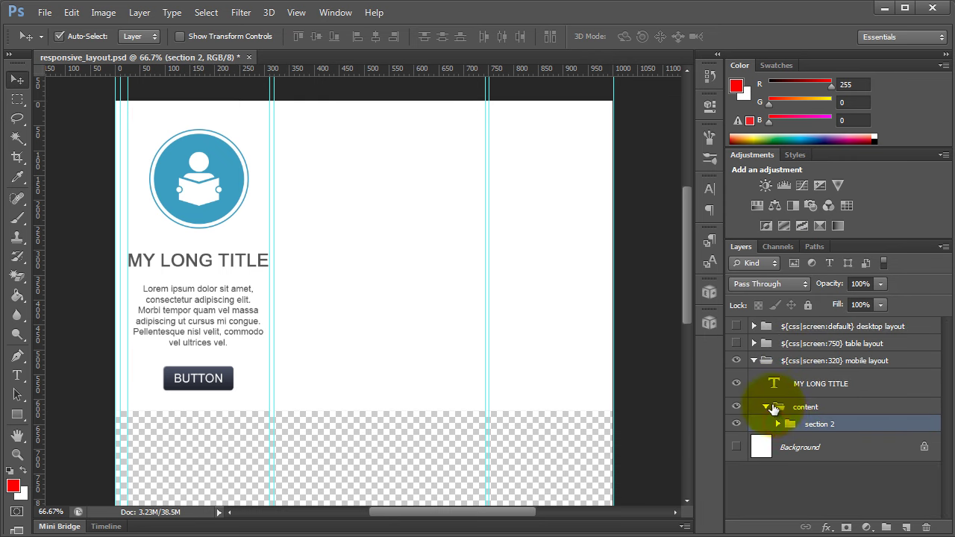
{"action": "left_click", "coordinate": [766, 406]}
{"action": "left_click", "coordinate": [212, 191]}
{"action": "key", "text": "ctrl+t"}
{"action": "left_click_drag", "start_coordinate": [247, 228], "coordinate": [215, 141]}
{"action": "key", "text": "Return"}
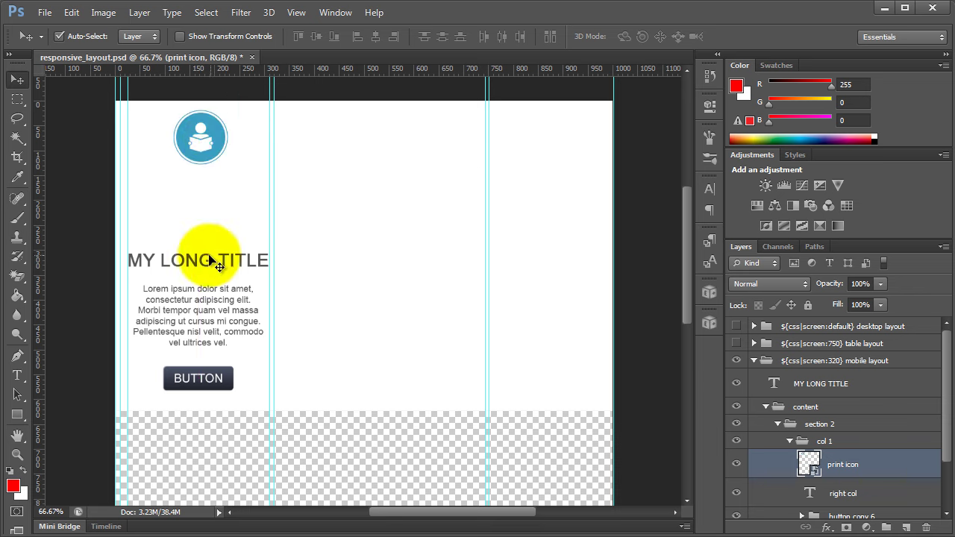
Select layers in col 1 and try an upward nudge, then undo it.
{"action": "left_click", "coordinate": [791, 441]}
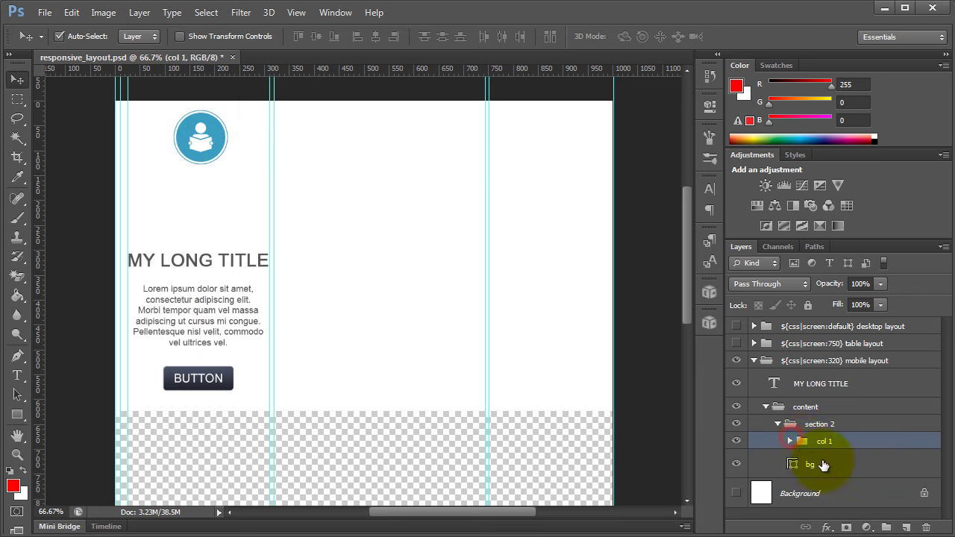
{"action": "left_click", "coordinate": [790, 441]}
{"action": "scroll", "coordinate": [829, 478], "scroll_direction": "down", "scroll_amount": 2}
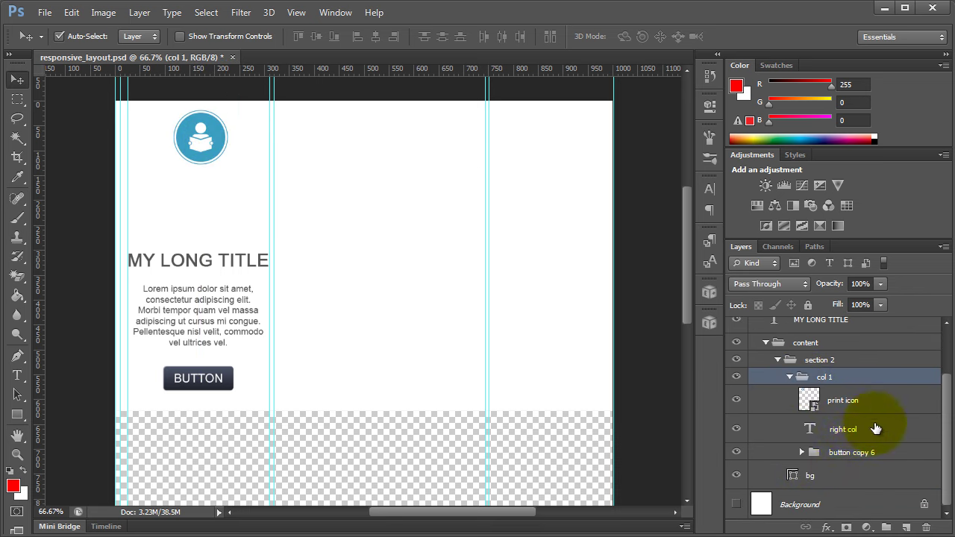
{"action": "left_click", "coordinate": [839, 430]}
{"action": "left_click", "coordinate": [842, 452], "text": "shift"}
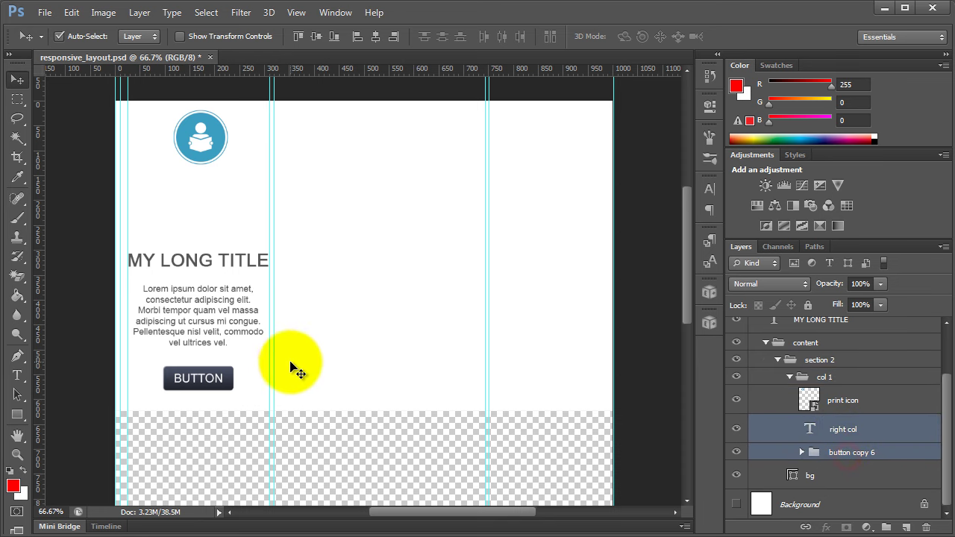
{"action": "left_click", "coordinate": [812, 398]}
{"action": "left_click", "coordinate": [819, 376]}
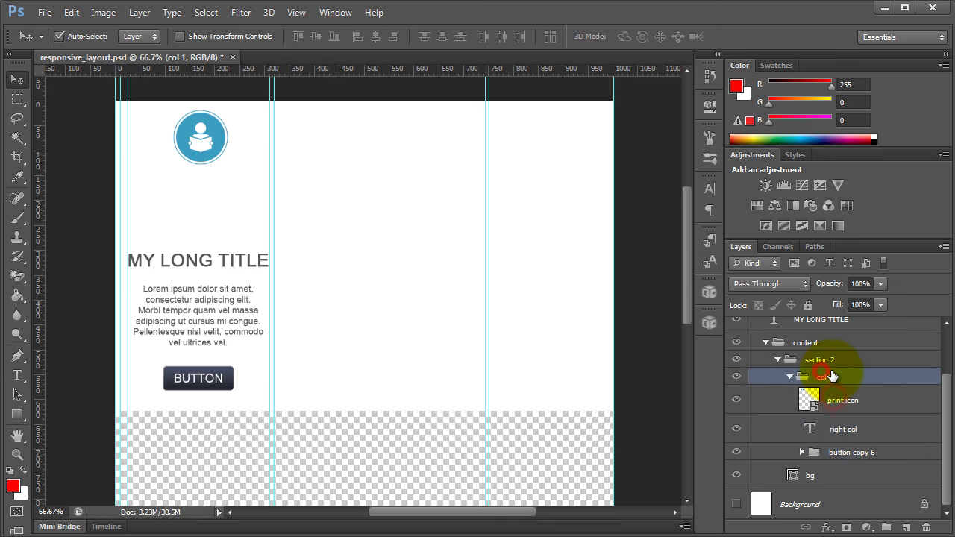
{"action": "key", "text": "shift+Up"}
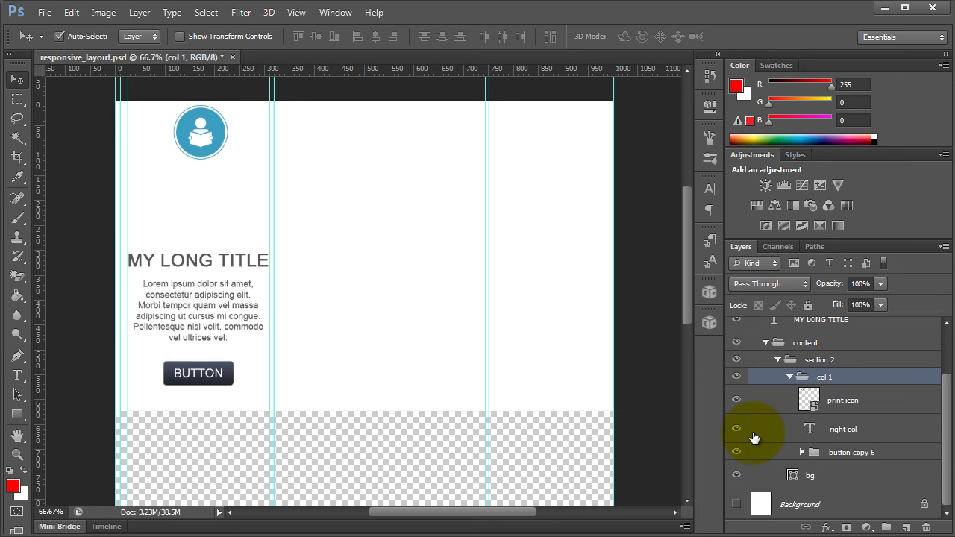
{"action": "key", "text": "ctrl+z"}
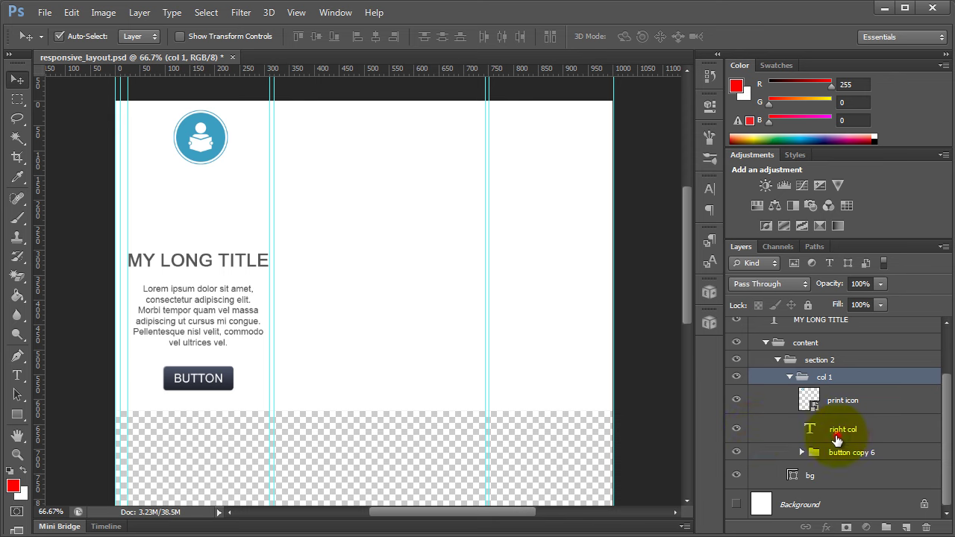
Move MY LONG TITLE, right col and button copy 6 up under the icon.
{"action": "left_click", "coordinate": [837, 434]}
{"action": "left_click", "coordinate": [842, 457], "text": "shift"}
{"action": "scroll", "coordinate": [865, 392], "scroll_direction": "up", "scroll_amount": 1}
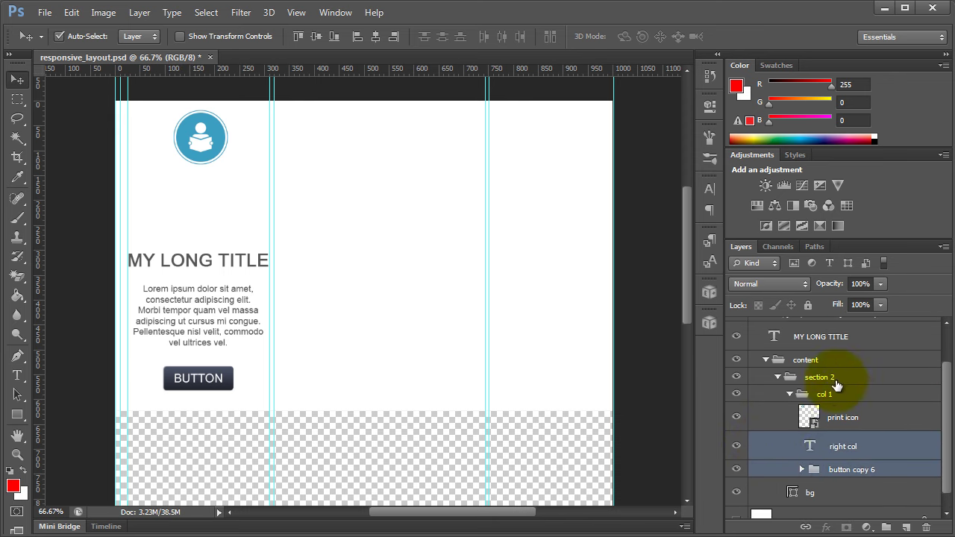
{"action": "left_click", "coordinate": [833, 332], "text": "ctrl"}
{"action": "key", "text": "shift+Up"}
{"action": "key", "text": "shift+Up"}
{"action": "key", "text": "shift+Up"}
{"action": "key", "text": "shift+Up"}
{"action": "key", "text": "shift+Up"}
{"action": "key", "text": "shift+Up"}
{"action": "key", "text": "shift+Up"}
{"action": "key", "text": "shift+Up"}
{"action": "key", "text": "shift+Up"}
{"action": "key", "text": "shift+Up"}
{"action": "key", "text": "shift+Up"}
{"action": "key", "text": "shift+Up"}
{"action": "key", "text": "shift+Up"}
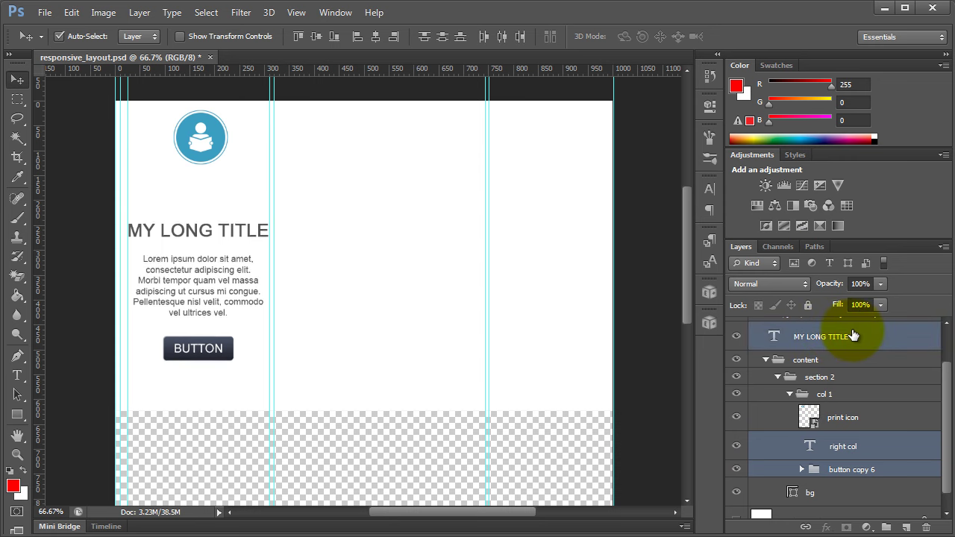
{"action": "key", "text": "shift+Up"}
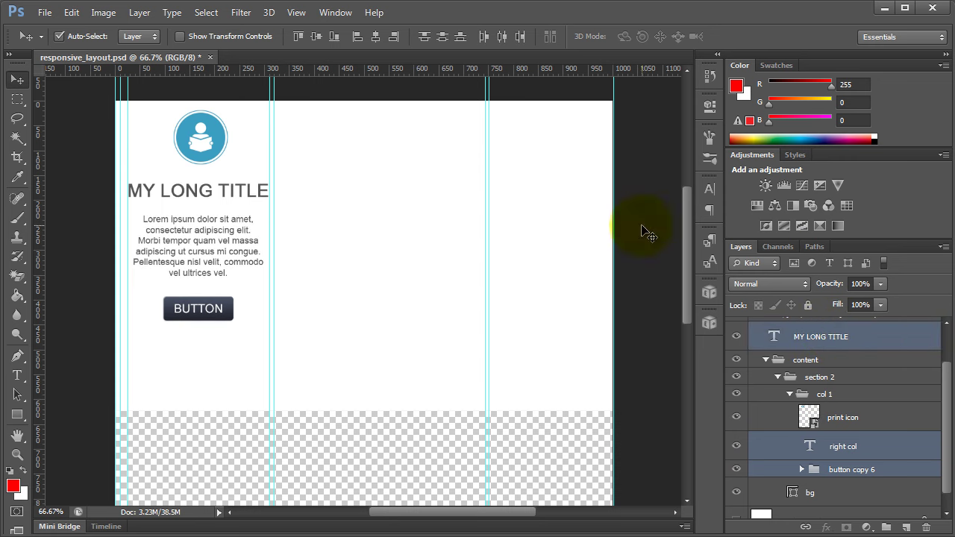
Free-transform the bg and drag its bottom edge up to just below the button.
{"action": "left_click", "coordinate": [249, 352]}
{"action": "key", "text": "ctrl+t"}
{"action": "left_click_drag", "start_coordinate": [341, 411], "coordinate": [336, 343]}
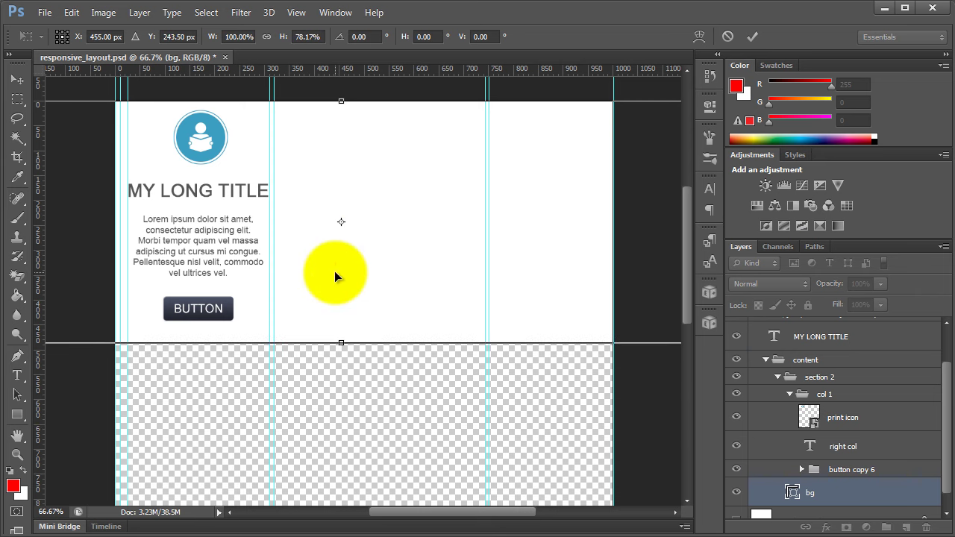
Commit the bg transform at 78.17% height, ending just below the BUTTON.
{"action": "double_click", "coordinate": [336, 273]}
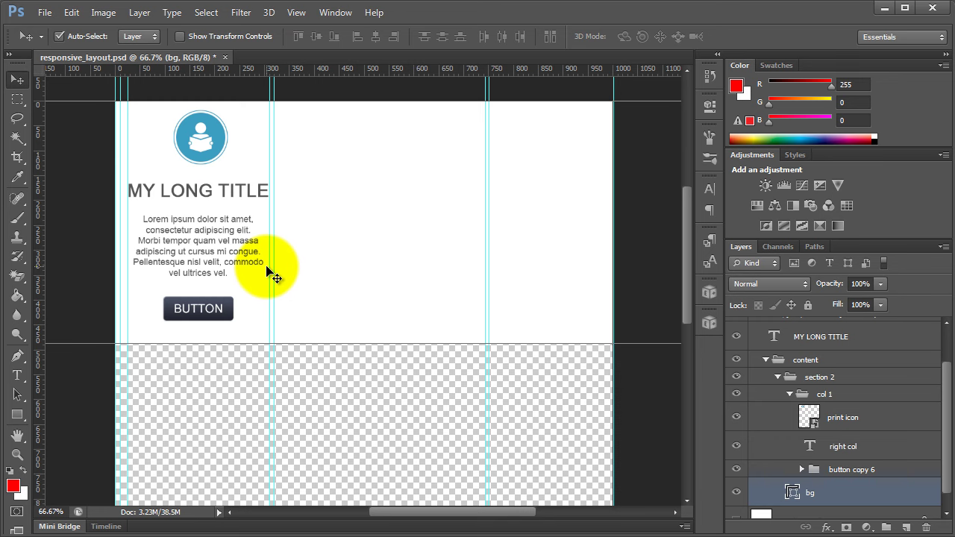
Collapse the col 1, section 2, content and mobile layout groups in the Layers panel.
{"action": "left_click", "coordinate": [790, 394]}
{"action": "left_click", "coordinate": [778, 423]}
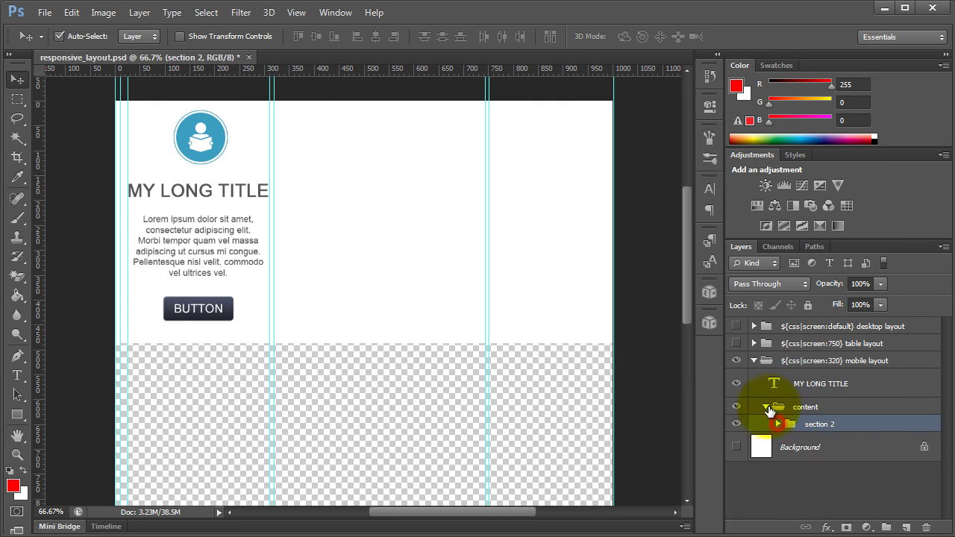
{"action": "left_click", "coordinate": [766, 406]}
{"action": "left_click", "coordinate": [753, 360]}
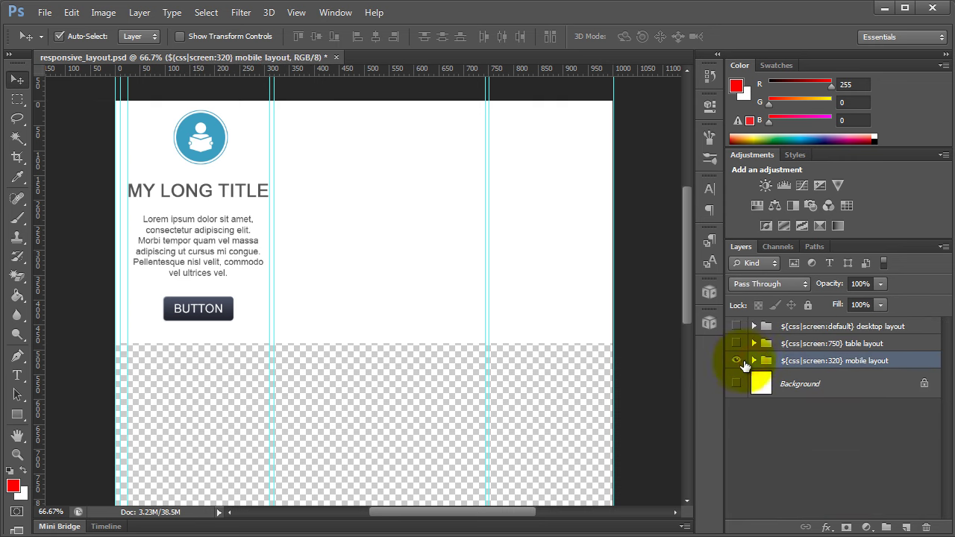
Show the desktop and table layouts for comparison, then hide them and show only mobile layout.
{"action": "left_click", "coordinate": [737, 361]}
{"action": "left_click", "coordinate": [736, 327]}
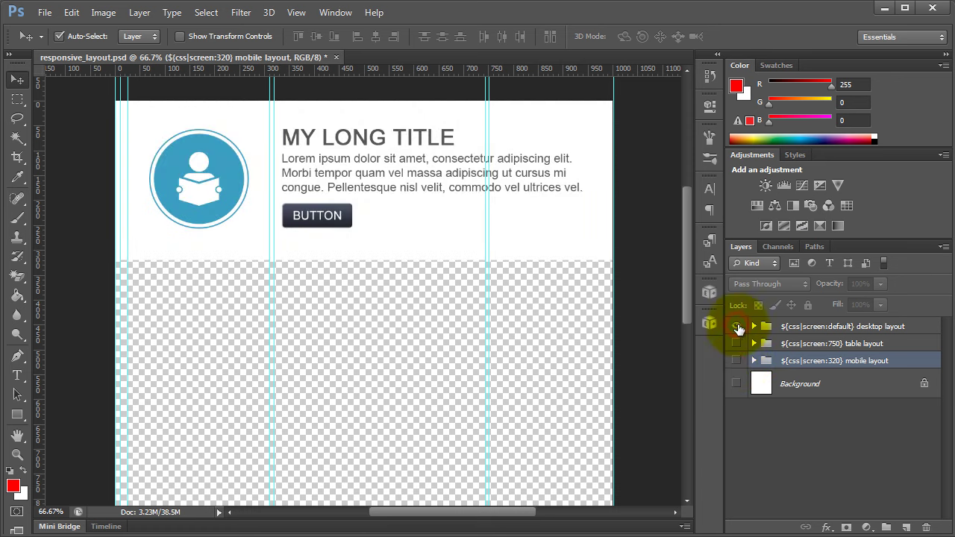
{"action": "left_click", "coordinate": [736, 344]}
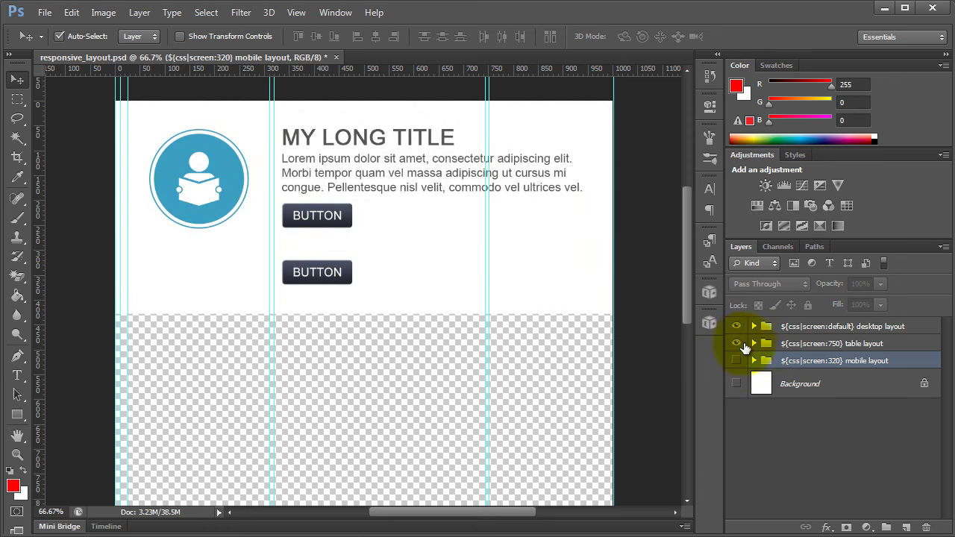
{"action": "left_click", "coordinate": [748, 328]}
{"action": "left_click", "coordinate": [737, 326]}
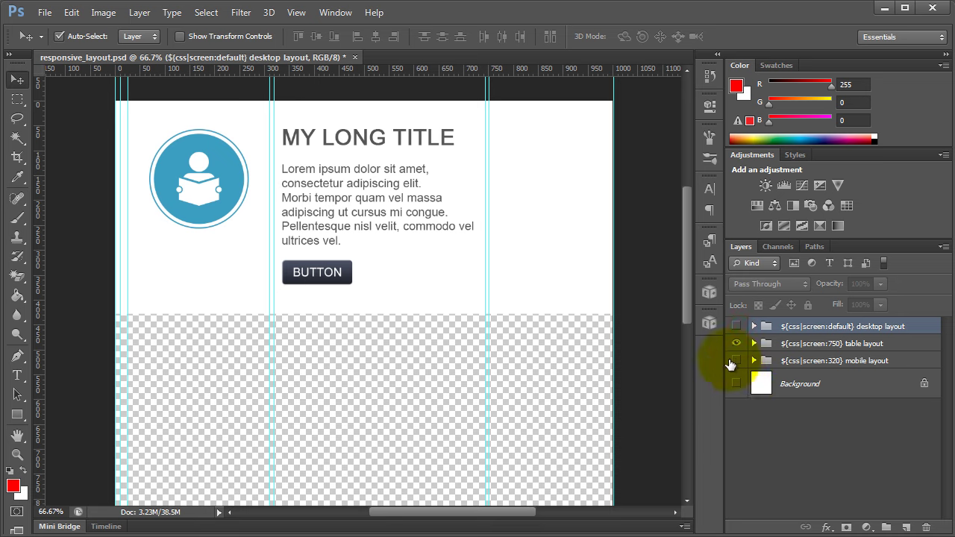
{"action": "left_click", "coordinate": [737, 344]}
{"action": "left_click", "coordinate": [736, 361]}
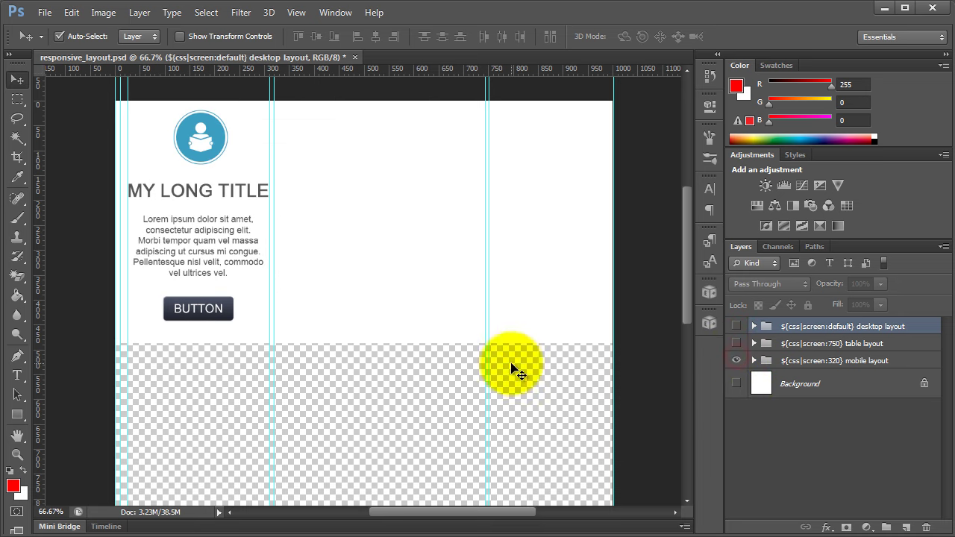